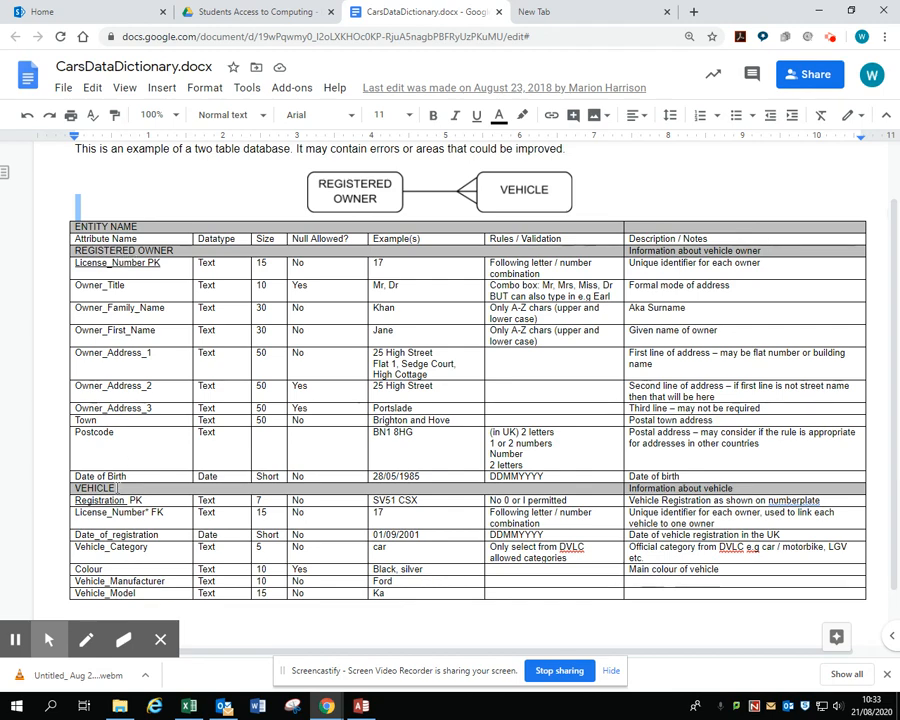
Examine the attributes and validation rules of the REGISTERED OWNER and VEHICLE entities in the data dictionary
click(78, 266)
drag(82, 275, 124, 444)
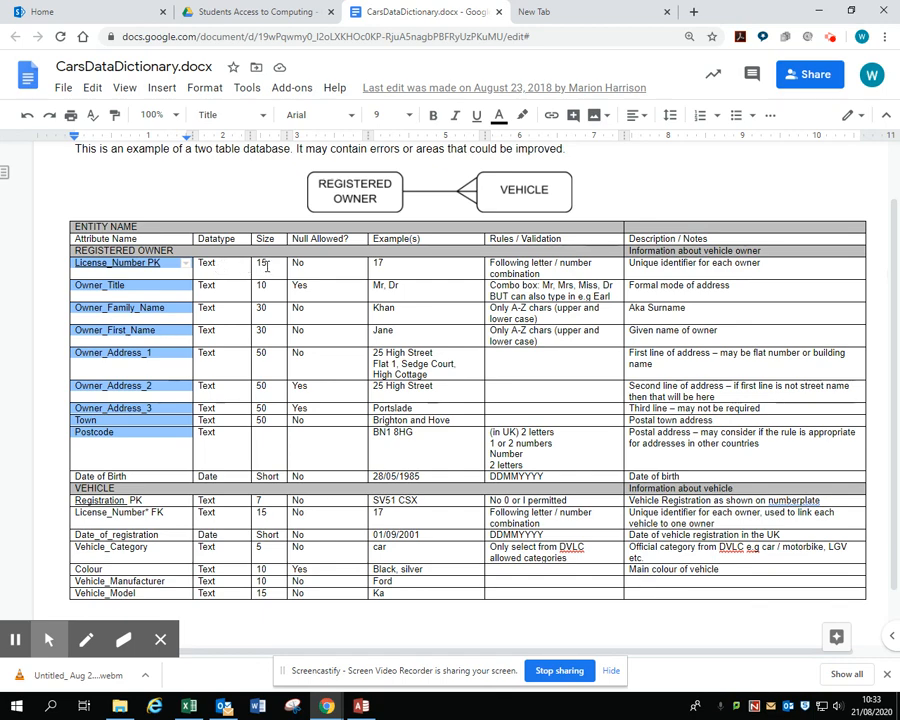
scroll(273, 343, down, 1)
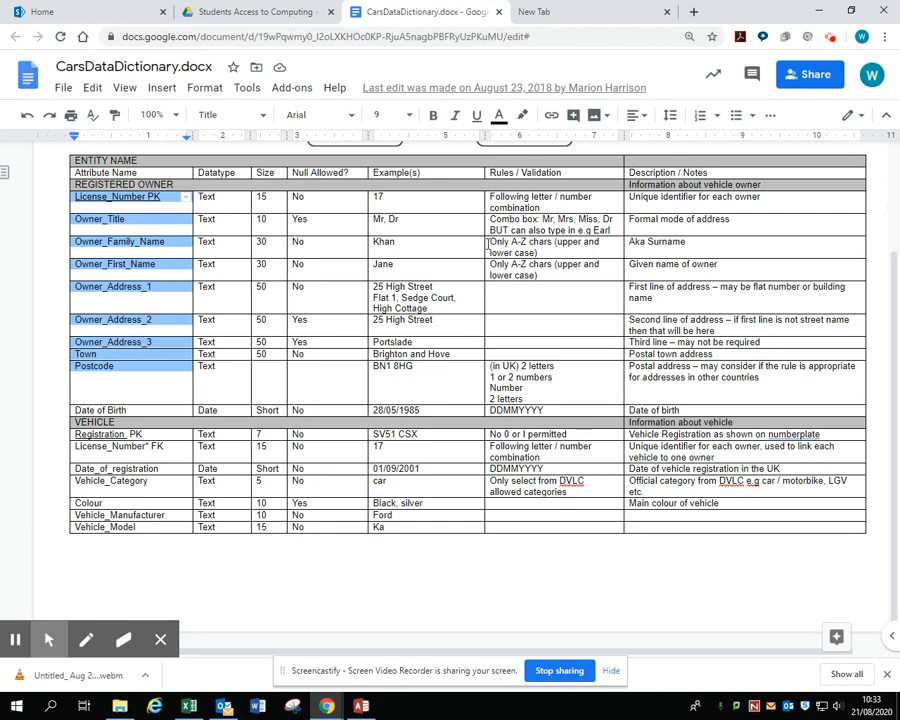
drag(511, 222, 511, 229)
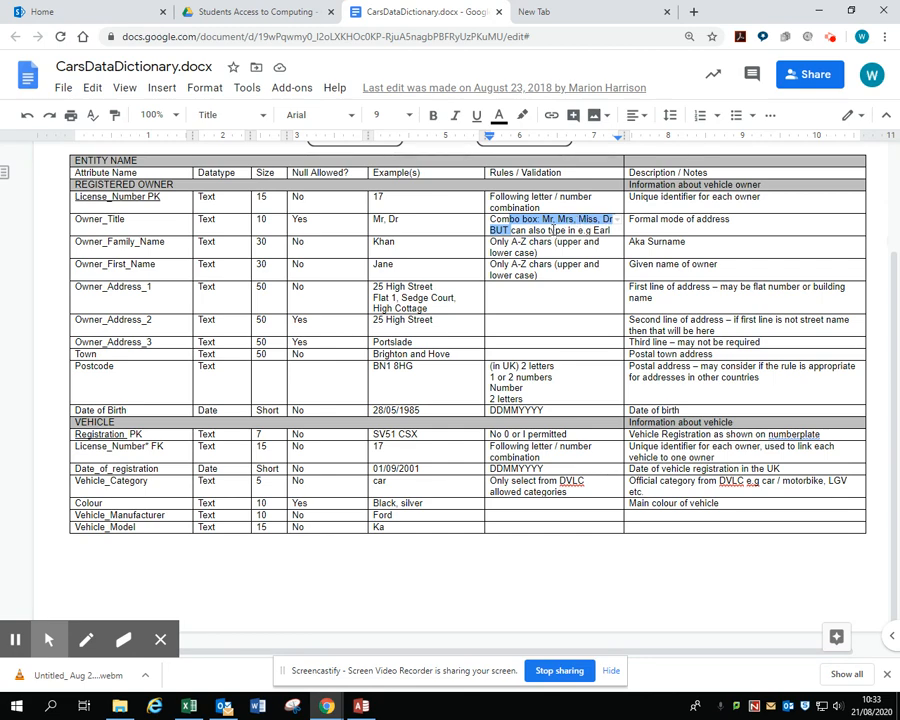
click(523, 222)
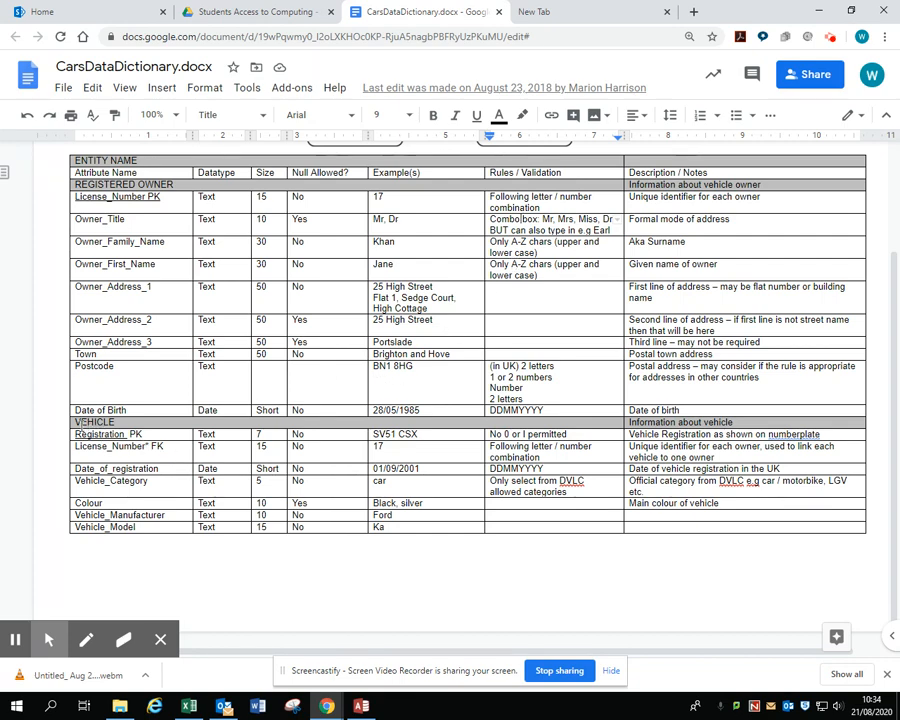
double_click(120, 422)
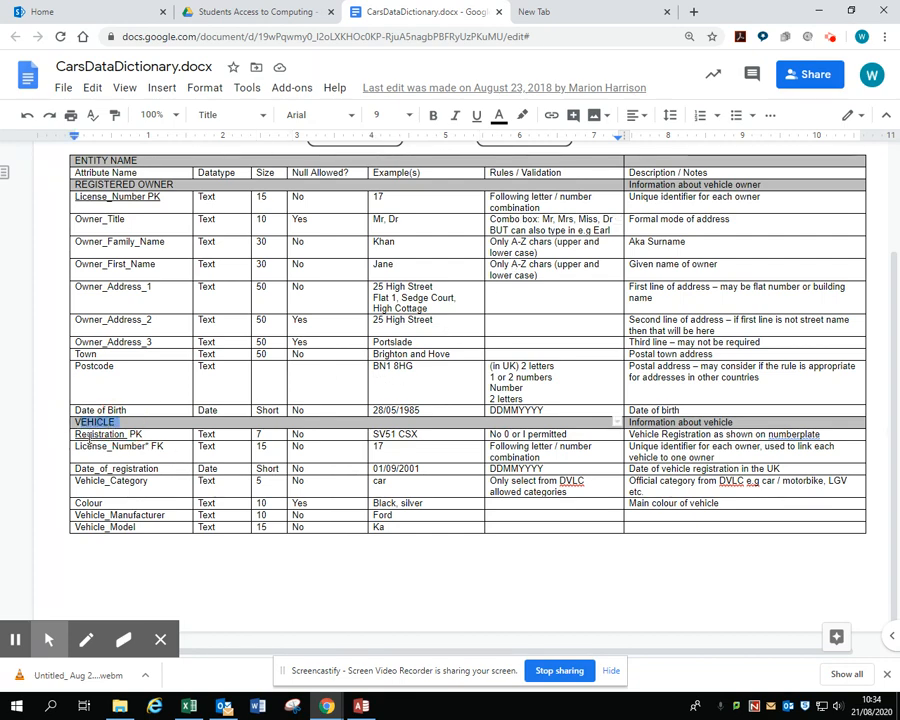
click(77, 434)
drag(77, 434, 137, 527)
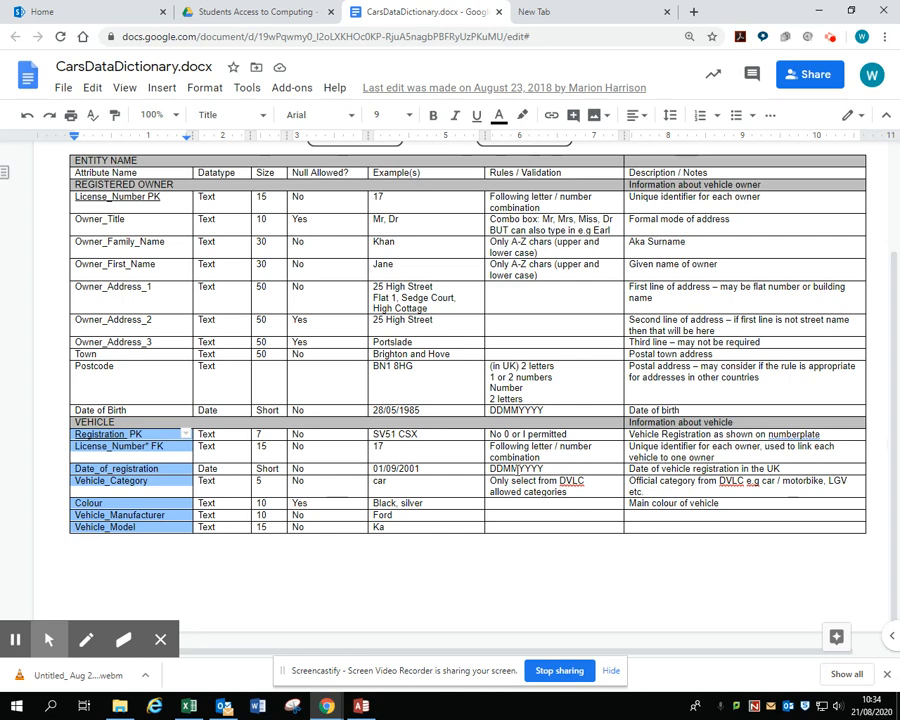
click(518, 468)
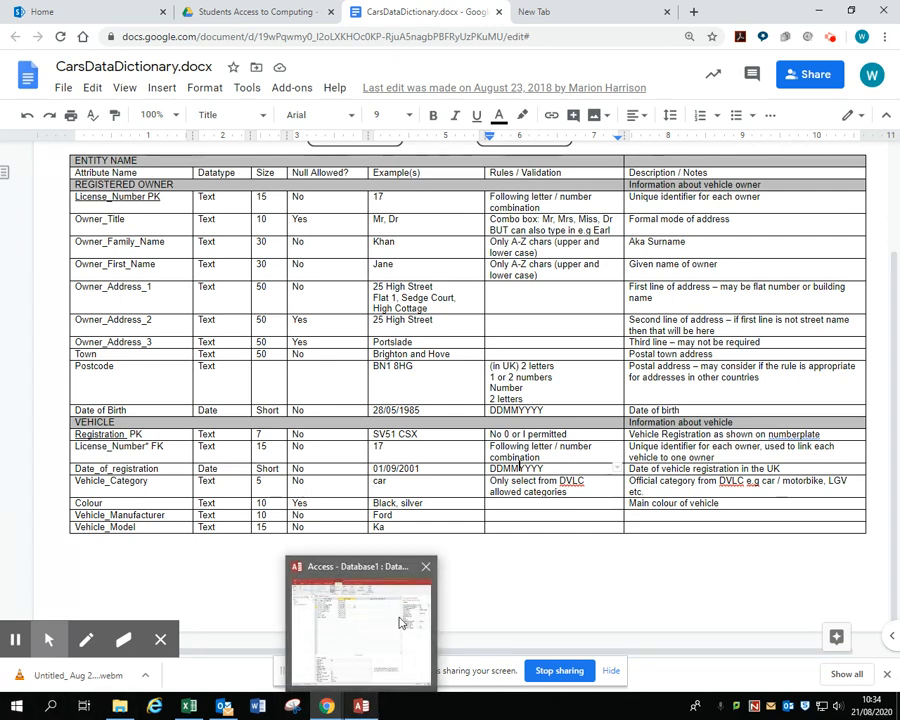
Switch to Access and start a new blank desktop database
click(418, 575)
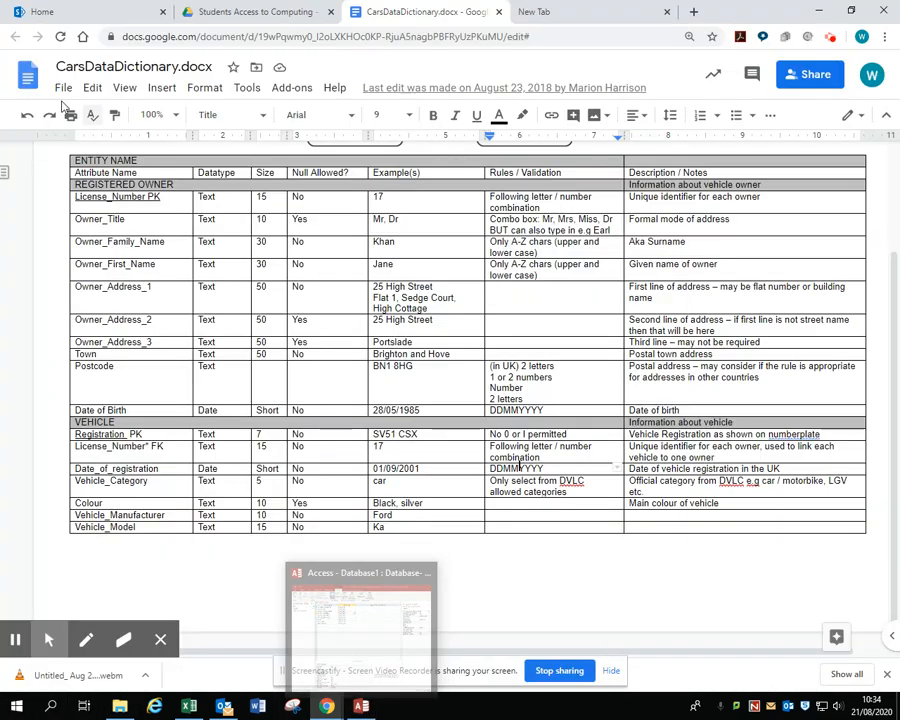
click(358, 709)
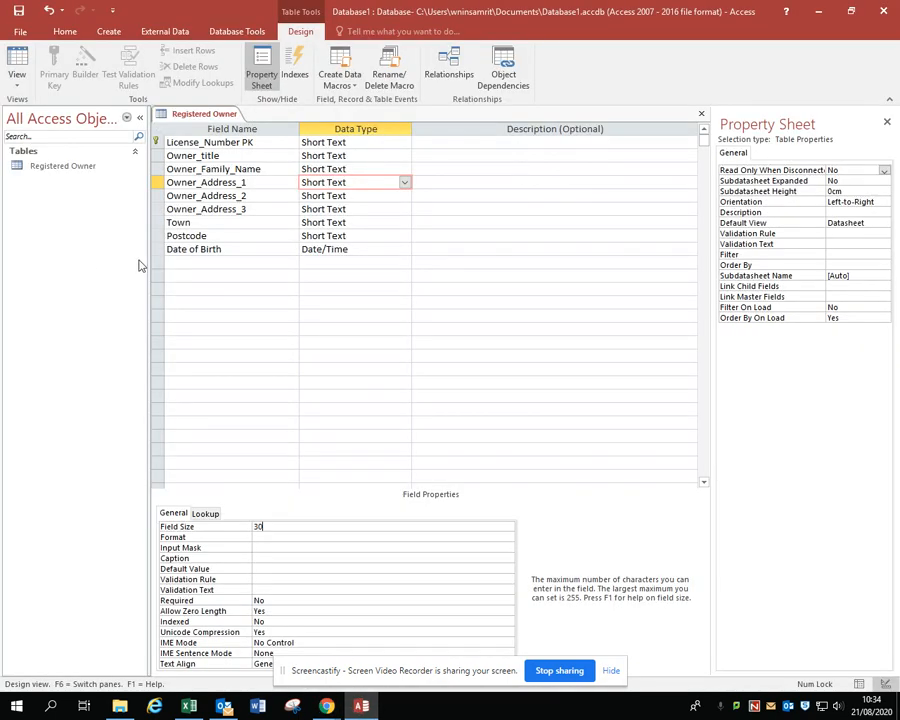
click(20, 31)
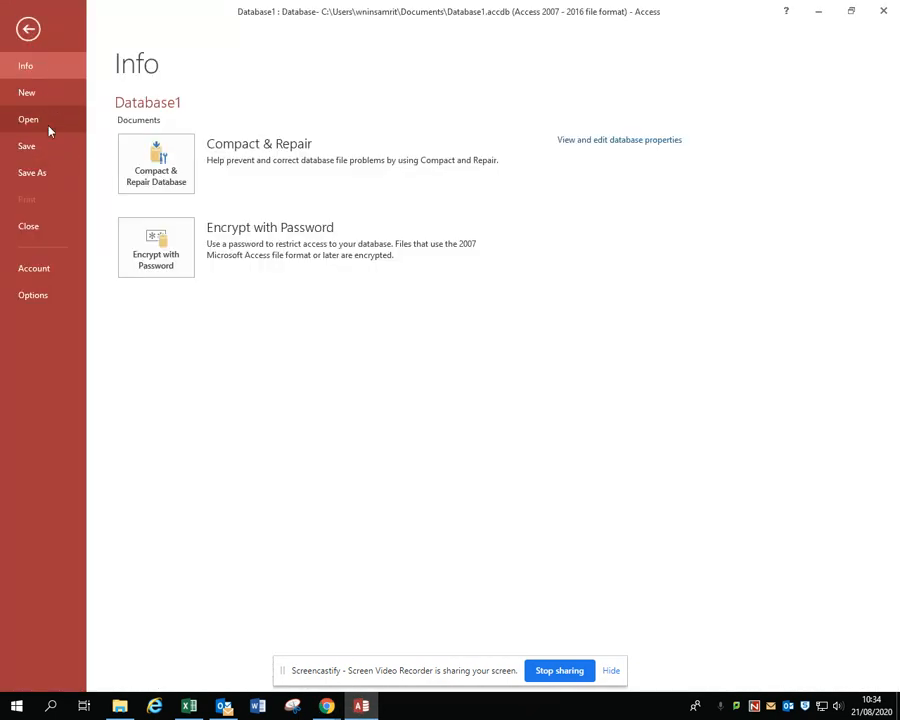
click(44, 94)
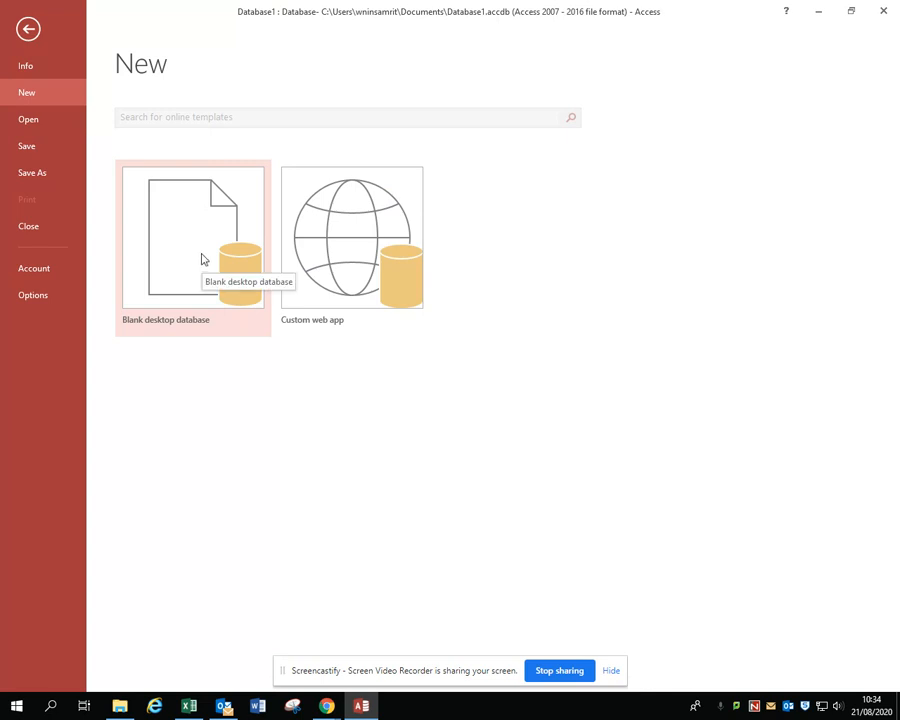
click(201, 258)
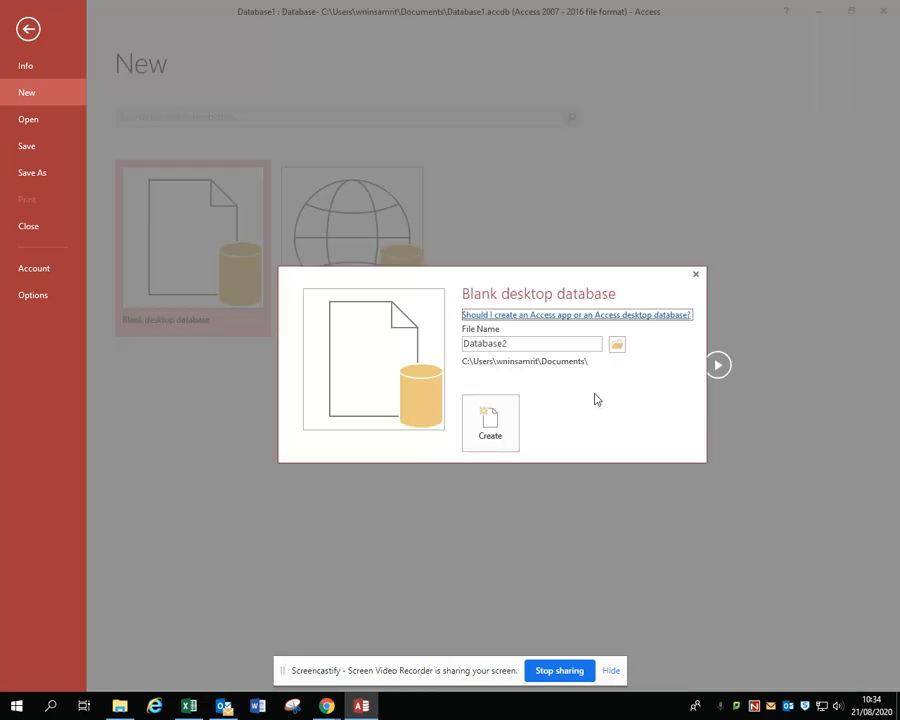
Name the new database Cars and create it, discarding the design changes to the open Registered Owner table
click(454, 344)
key(Delete)
key(Delete)
key(Delete)
key(Delete)
key(Delete)
key(Delete)
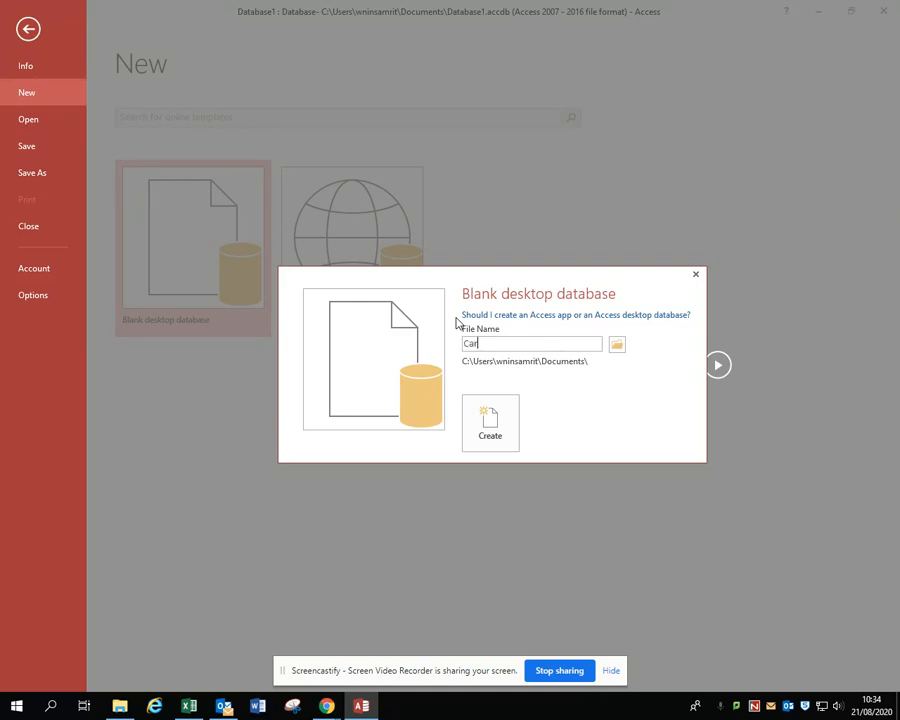
text(Cars)
click(499, 432)
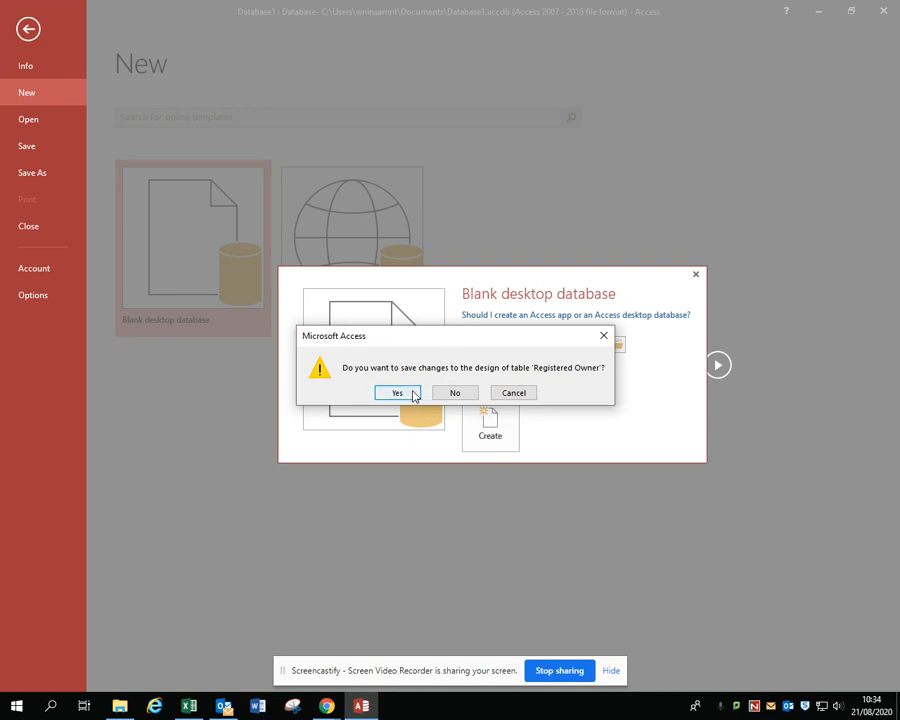
click(454, 393)
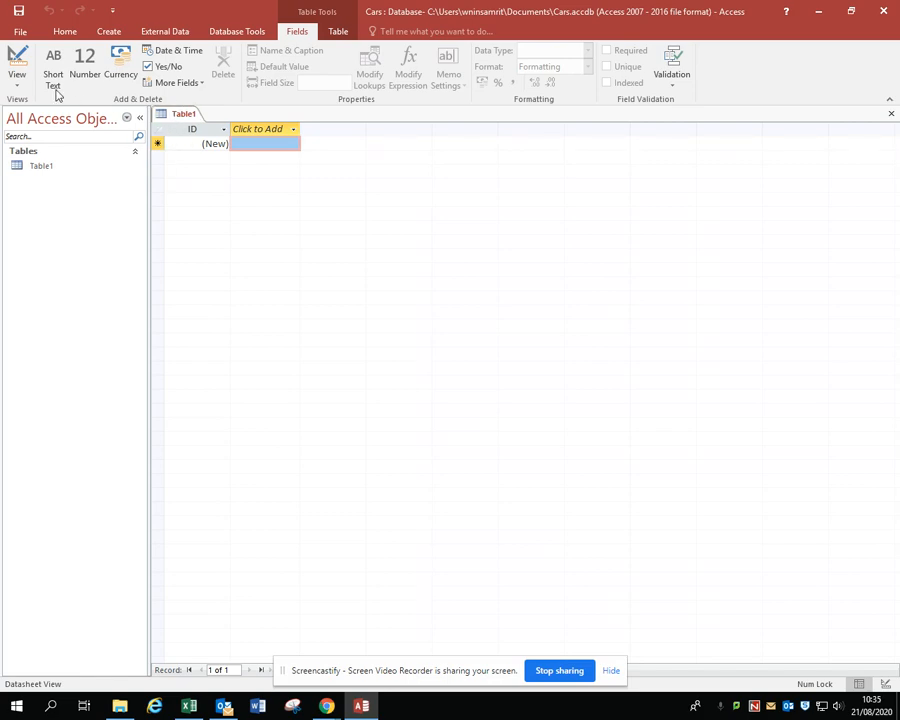
Switch the new table to Design View, saving it as Registered Owner
click(18, 64)
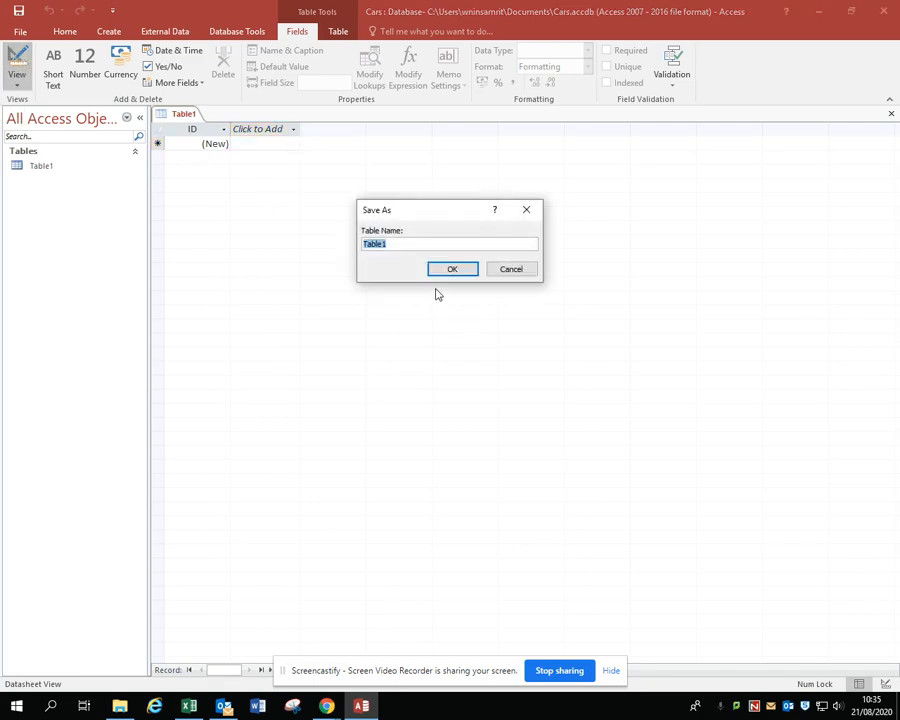
text(Registered Owner)
click(467, 273)
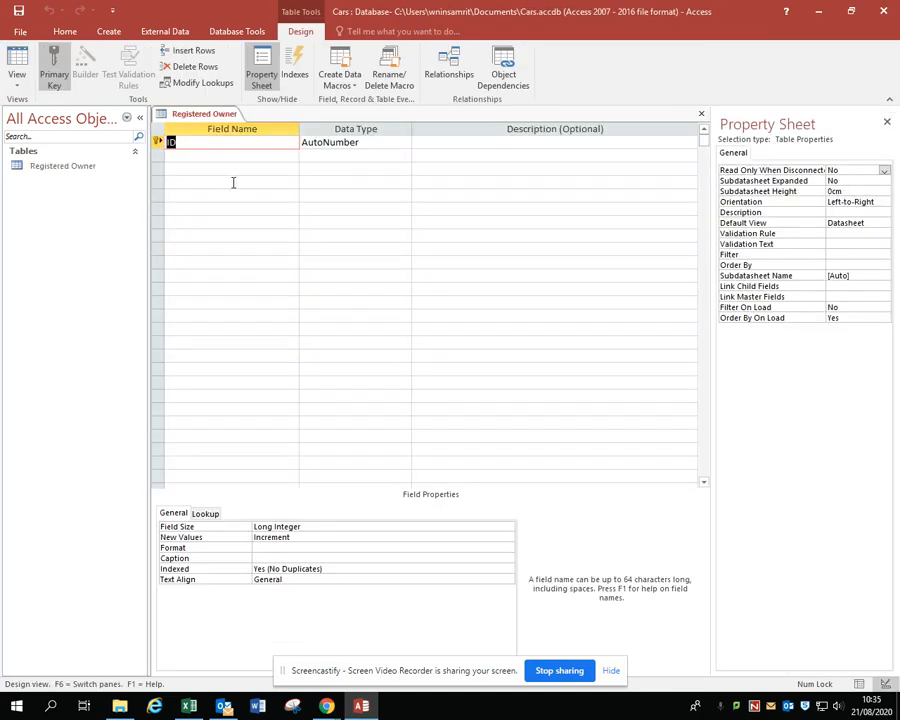
Rename the ID field to License Number PK and add an Owner_Title field below it
text(License Number PK)
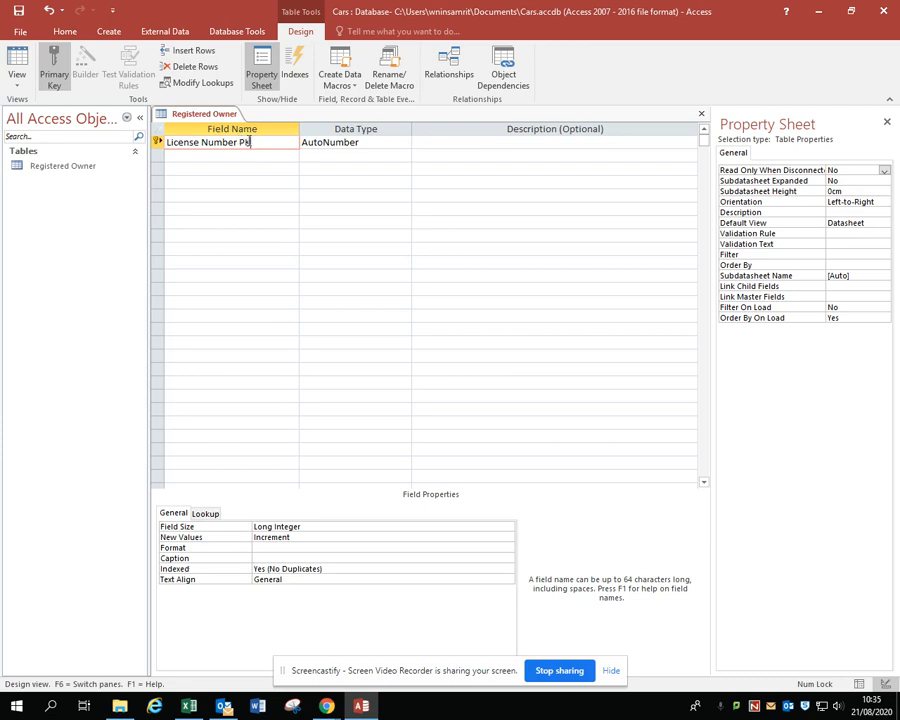
click(194, 155)
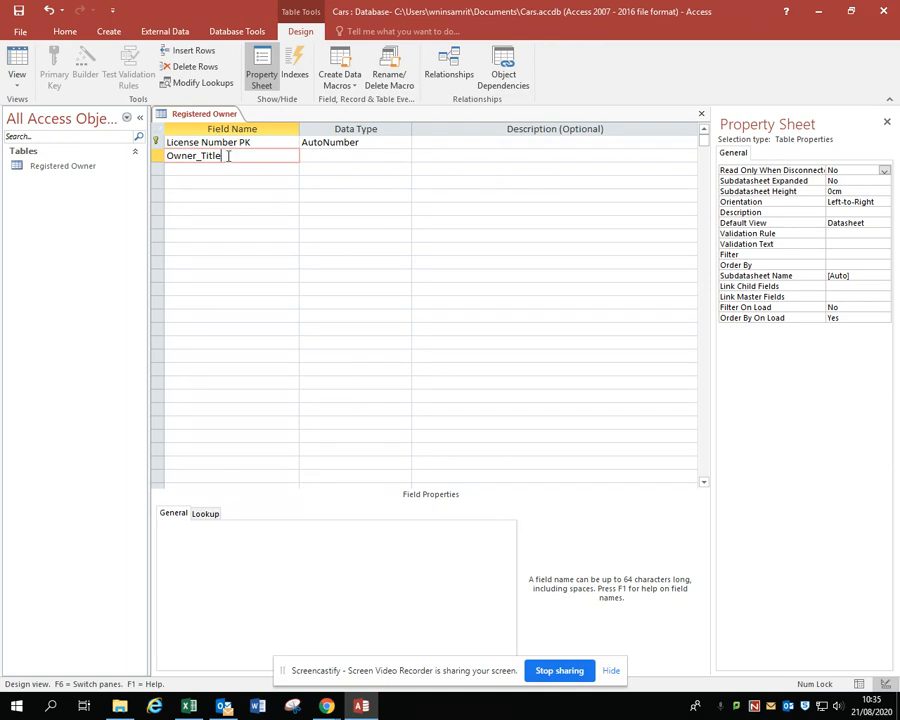
Copy the Owner_Title field name into the next row and edit it to Owner_family_Name
drag(228, 156, 168, 160)
key(ctrl+c)
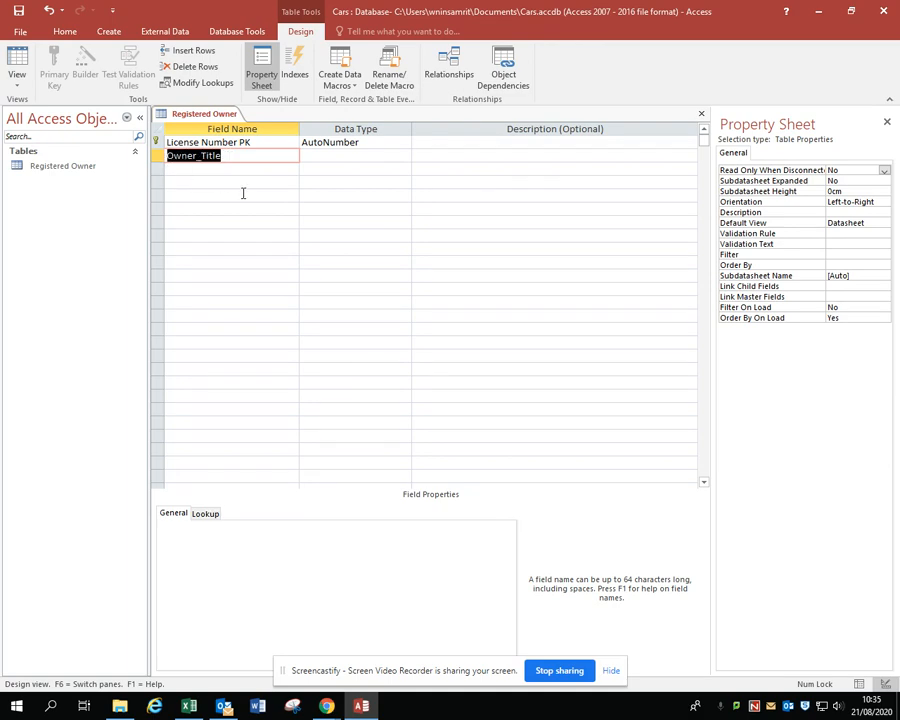
click(235, 169)
key(ctrl+v)
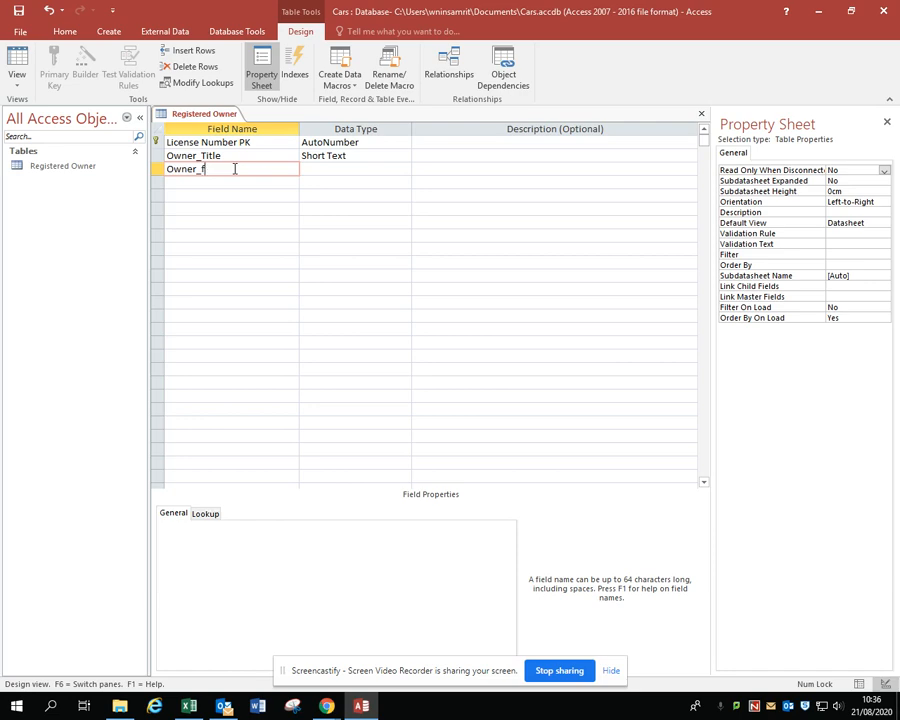
text(_Name)
key(Down)
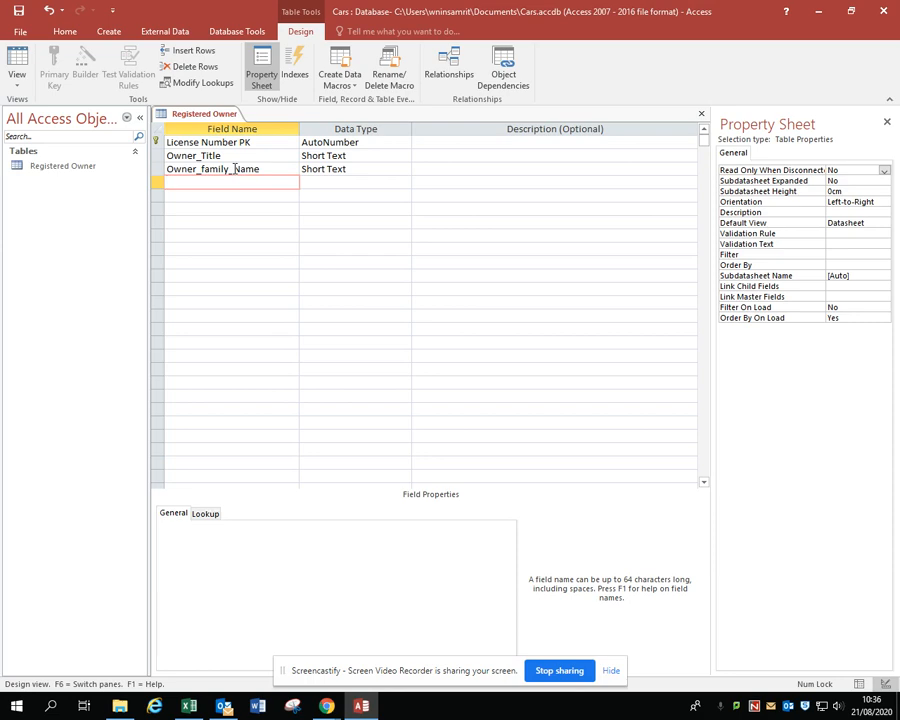
Add a field named Owner_First_Name in the row below, reusing the copied field name
key(ctrl+v)
key(BackSpace)
key(BackSpace)
key(BackSpace)
key(BackSpace)
key(BackSpace)
text(Firstname)
key(Left)
key(Left)
key(Left)
key(Left)
text(_)
key(Delete)
text(N)
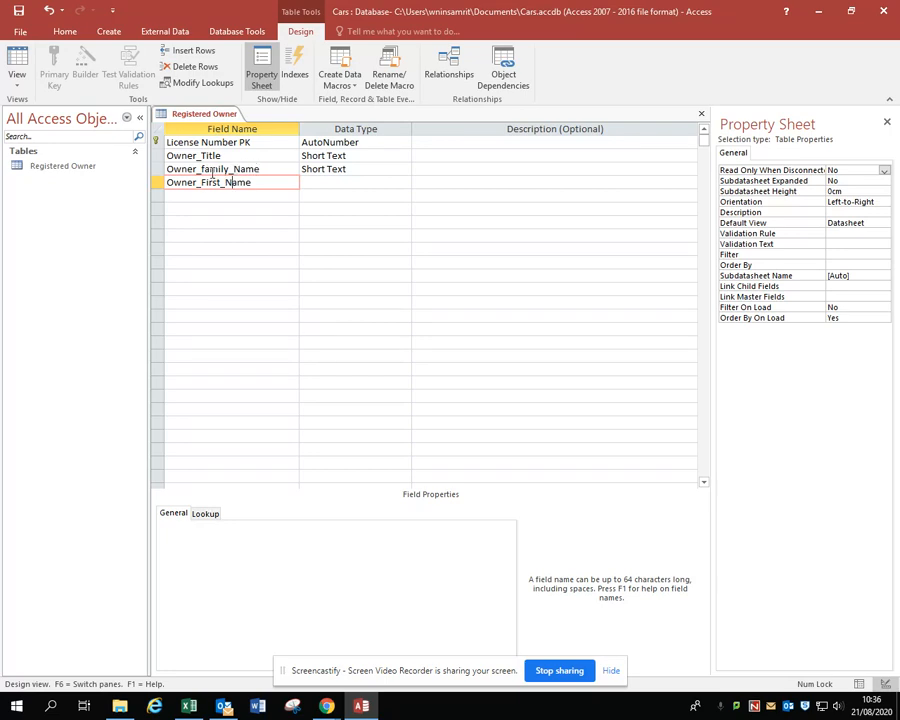
Capitalise the word family in the third field's name so it reads Owner_Family_Name
click(202, 169)
key(Delete)
text(F)
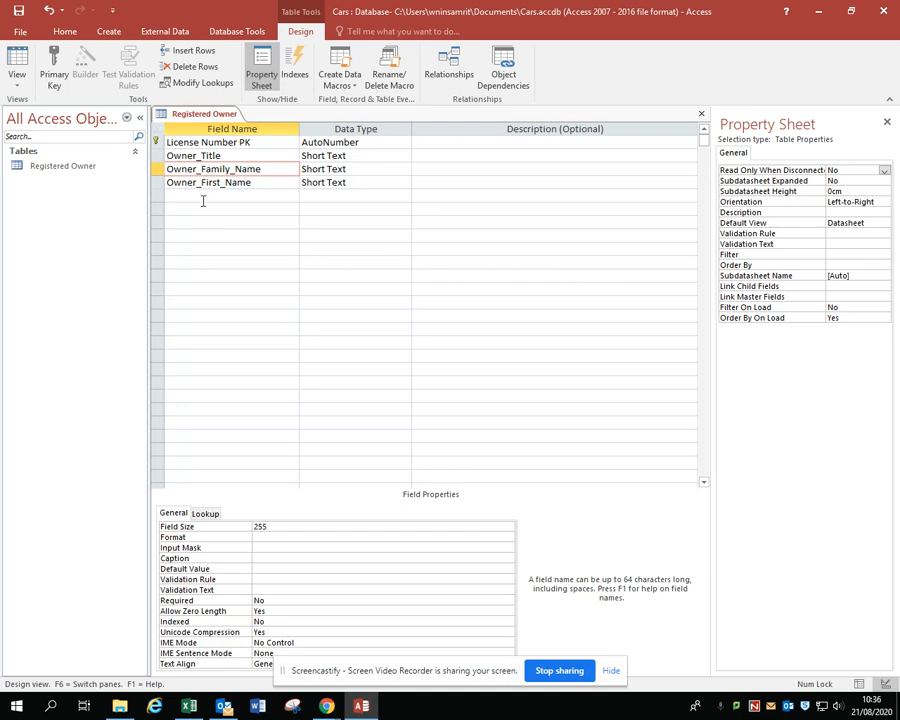
Add a field named Owner_Address_1 below Owner_First_Name, reusing the copied field name
click(198, 196)
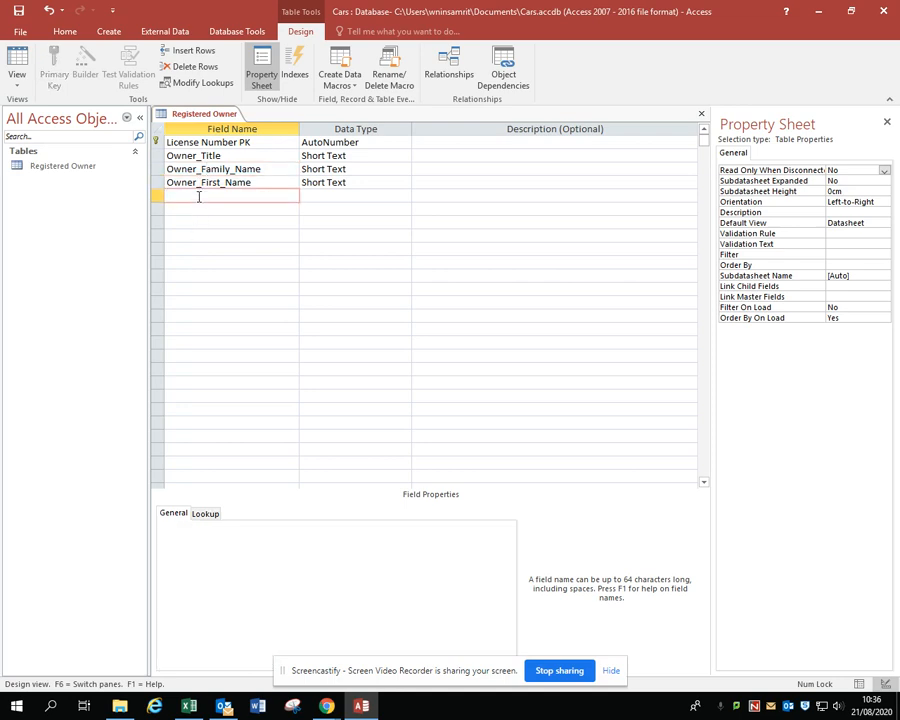
key(ctrl+v)
key(BackSpace)
key(BackSpace)
key(BackSpace)
key(BackSpace)
key(BackSpace)
text(Address_1)
Copy the Owner_Address_1 field name into the next two rows, numbering them Owner_Address_2 and Owner_Address_3
key(shift+Left)
key(shift+Left)
key(shift+Left)
key(shift+Left)
key(shift+Left)
key(shift+Left)
key(shift+Left)
key(shift+Left)
key(shift+Left)
key(shift+Left)
key(shift+Left)
key(shift+Left)
key(shift+Left)
key(shift+Left)
key(shift+Left)
key(ctrl+c)
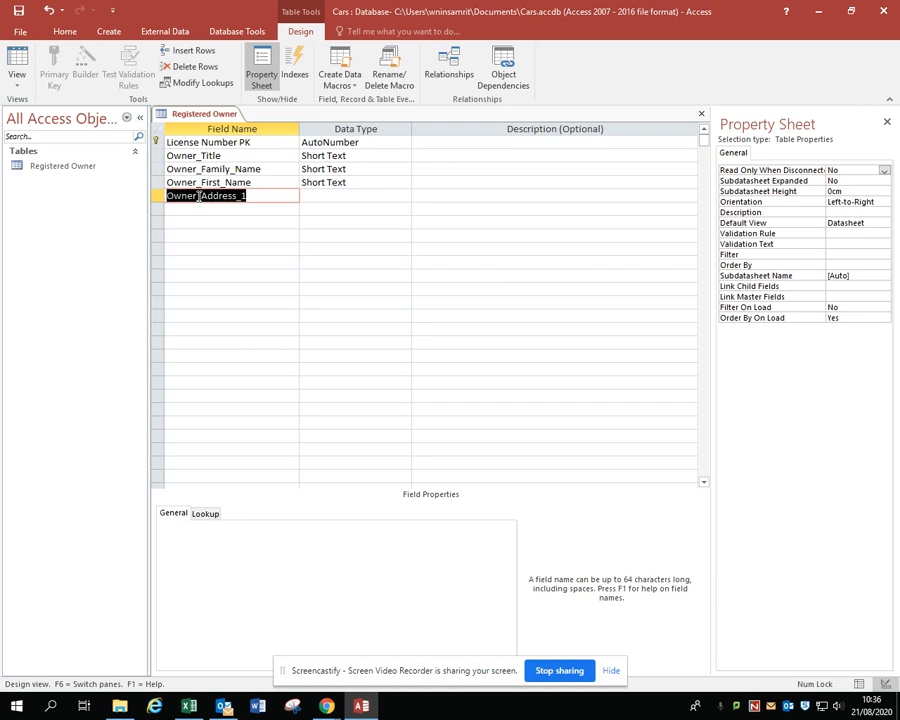
key(Down)
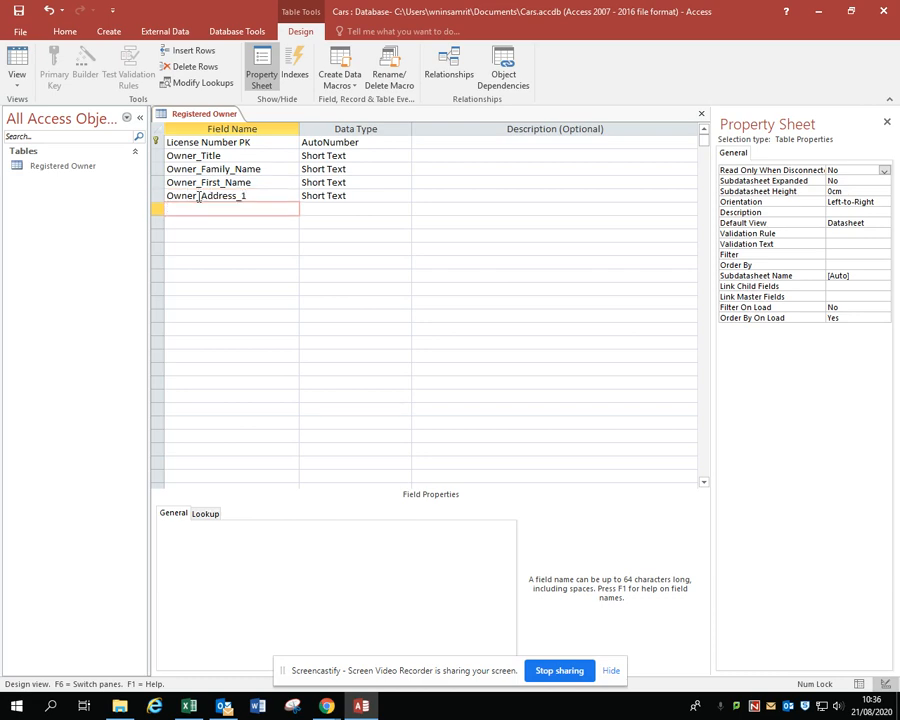
key(ctrl+v)
key(BackSpace)
text(2)
key(Down)
key(ctrl+v)
key(BackSpace)
text(3)
key(Down)
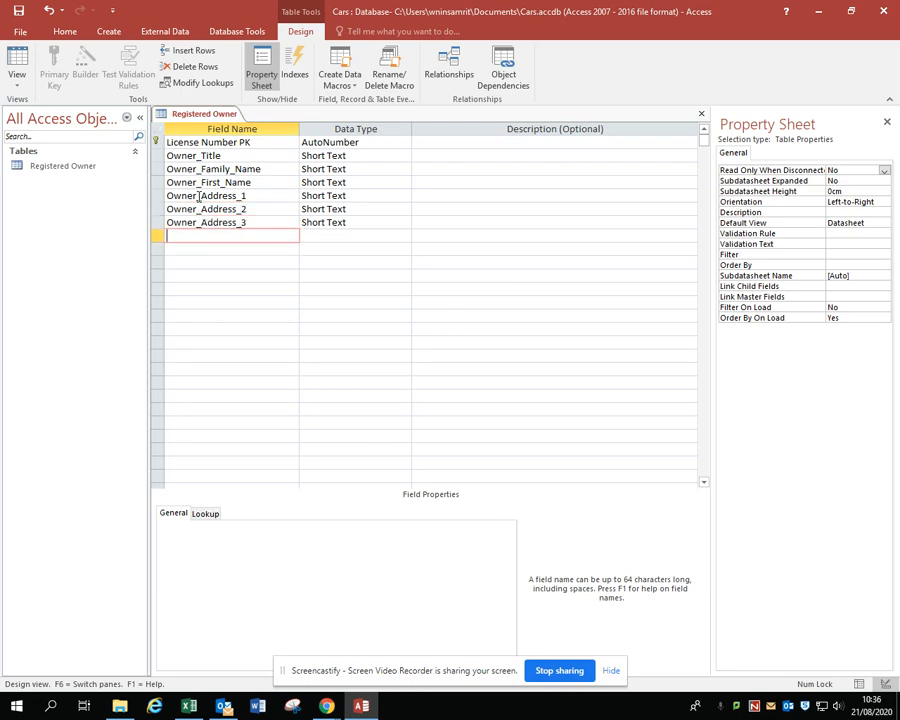
Add the fields Town, Postcode and Date of Birth below the address fields
text(Town)
key(Down)
text(Po)
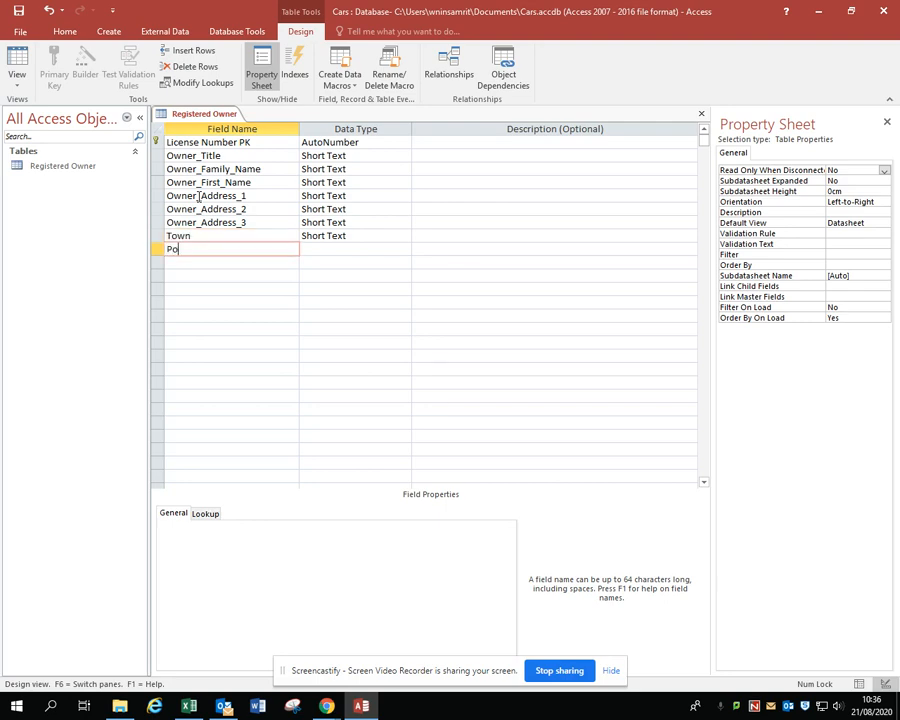
text(stcode)
key(Down)
text(Date)
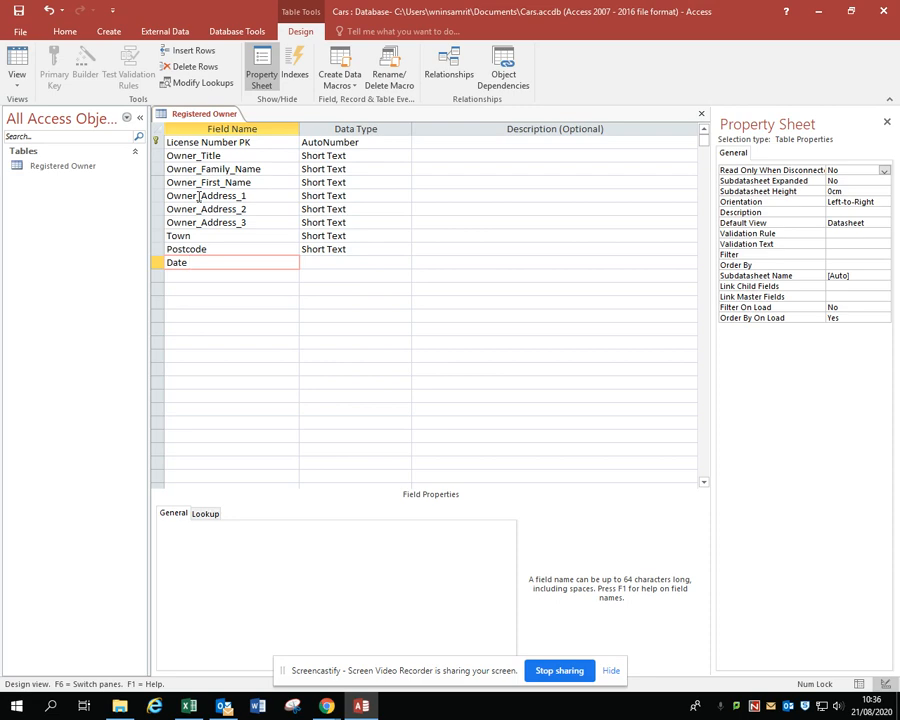
text( of Birth)
Set the License Number PK field's data type to Short Text with a field size of 15
click(373, 142)
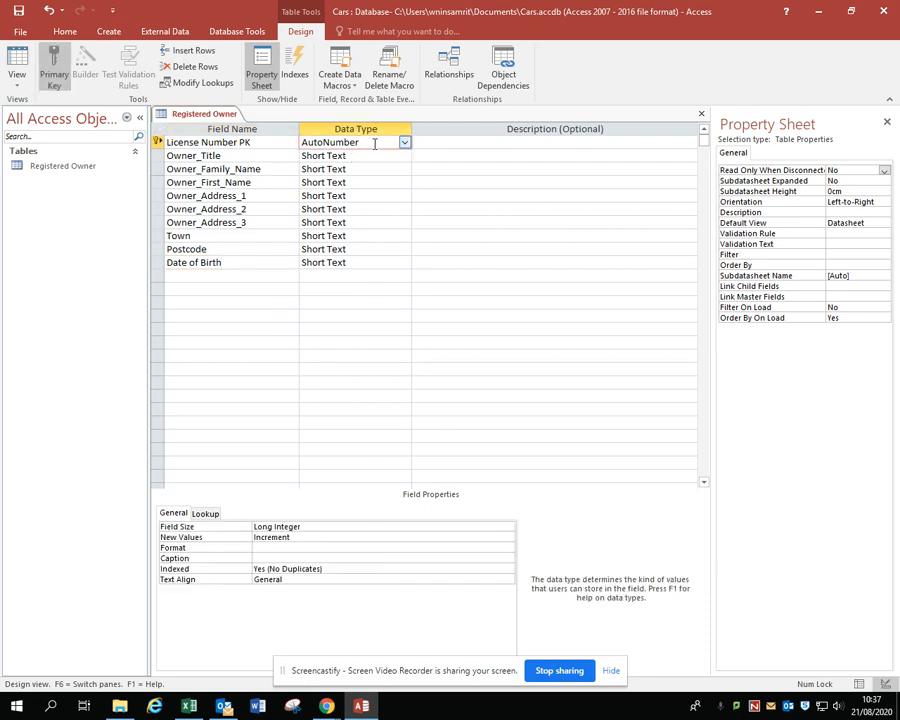
click(404, 143)
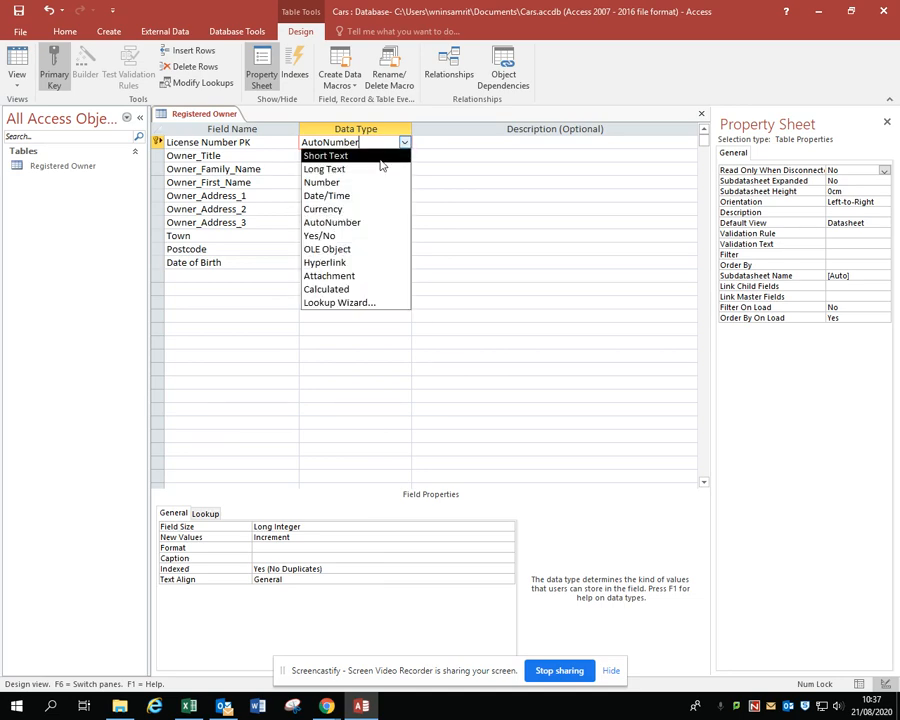
click(380, 155)
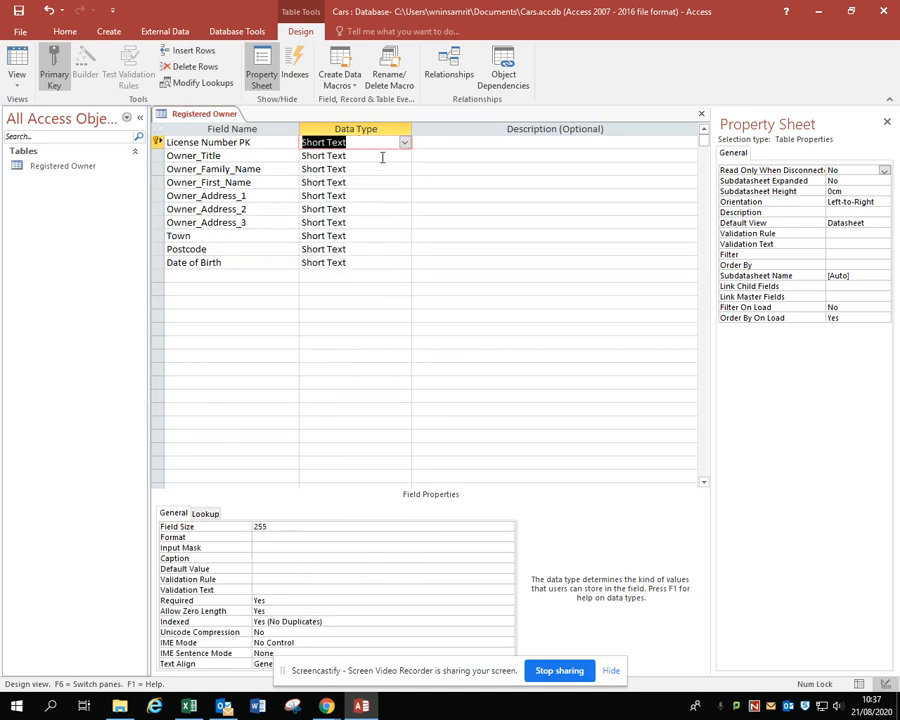
click(277, 527)
key(BackSpace)
key(BackSpace)
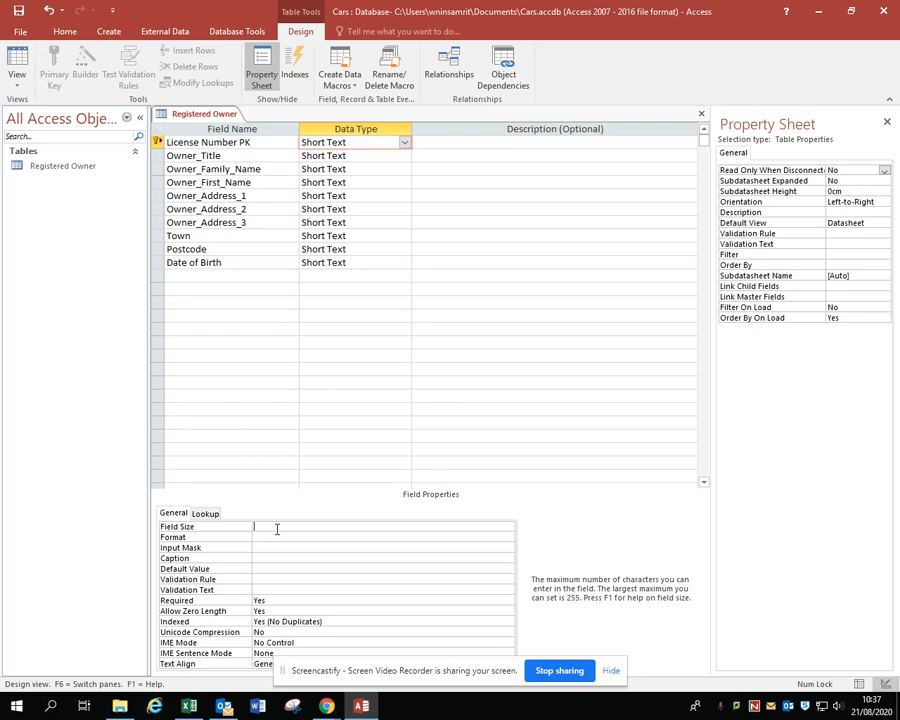
text(15)
click(381, 157)
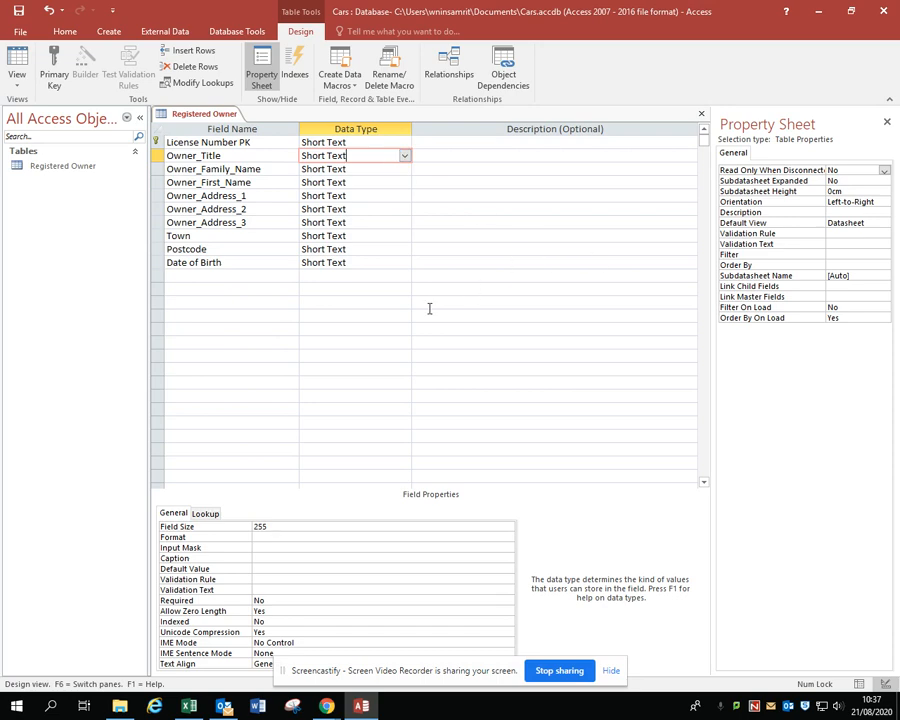
Set the Owner_Title field's size to 10 characters
click(272, 527)
key(BackSpace)
key(BackSpace)
key(BackSpace)
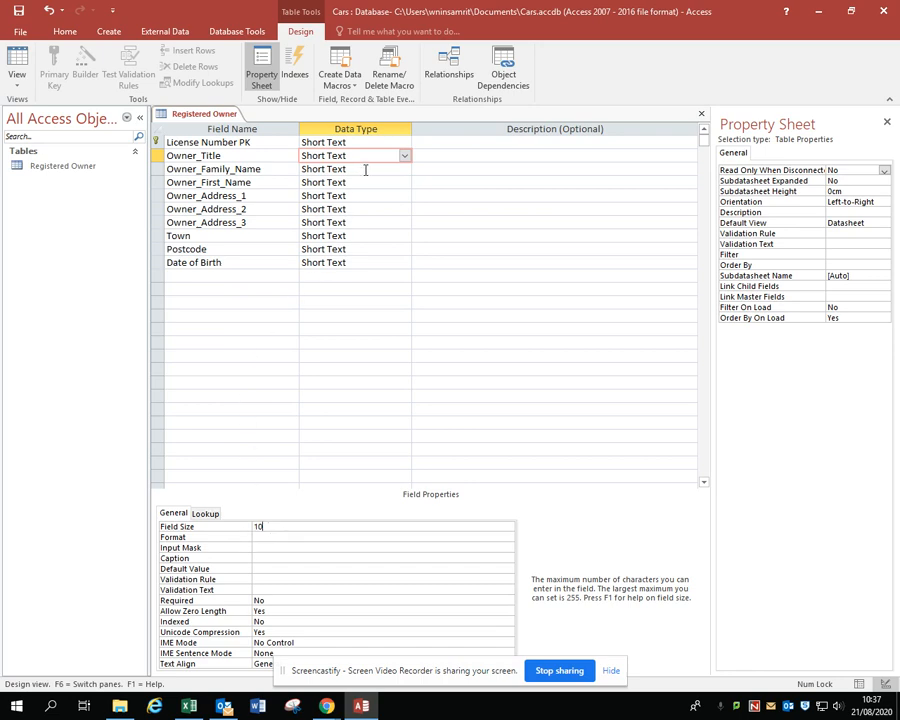
Set the Owner_Family_Name field's size to 15 characters
click(365, 170)
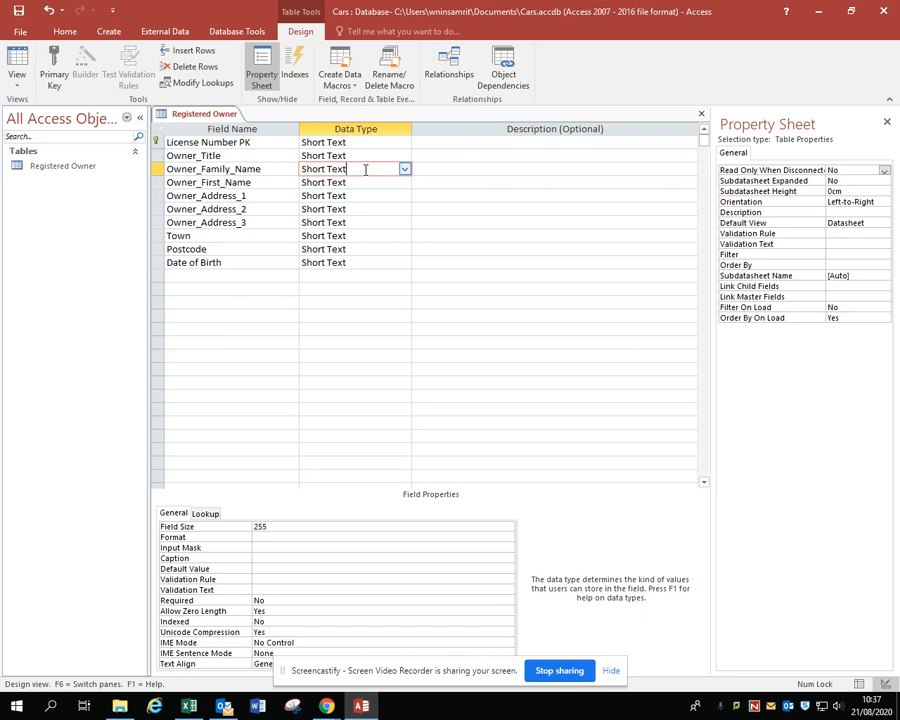
click(274, 525)
key(BackSpace)
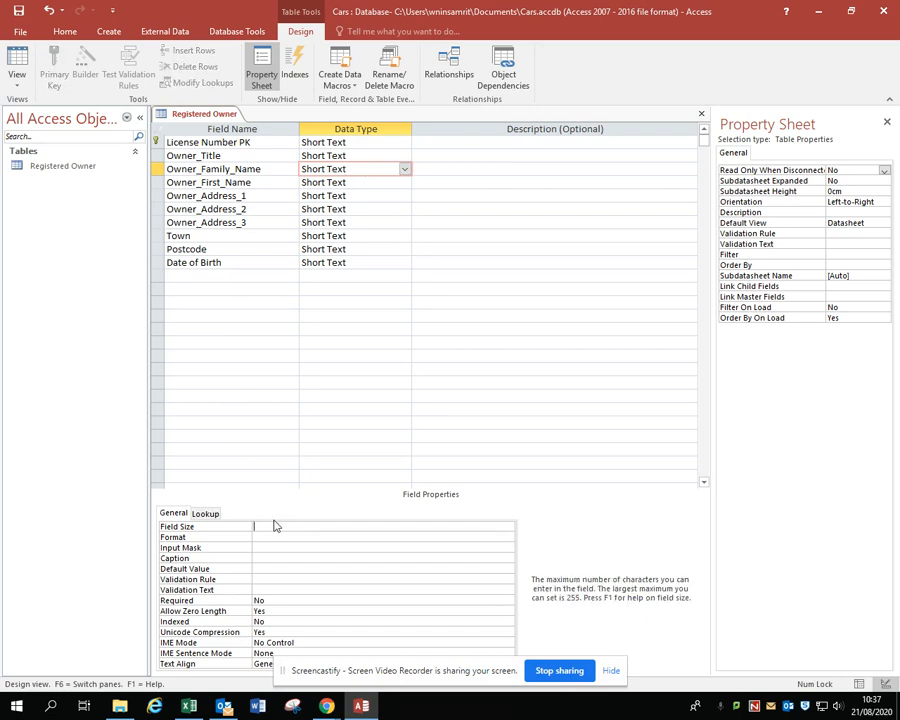
text(15)
Set the Owner_First_Name field's size to 30 characters
click(354, 182)
click(301, 536)
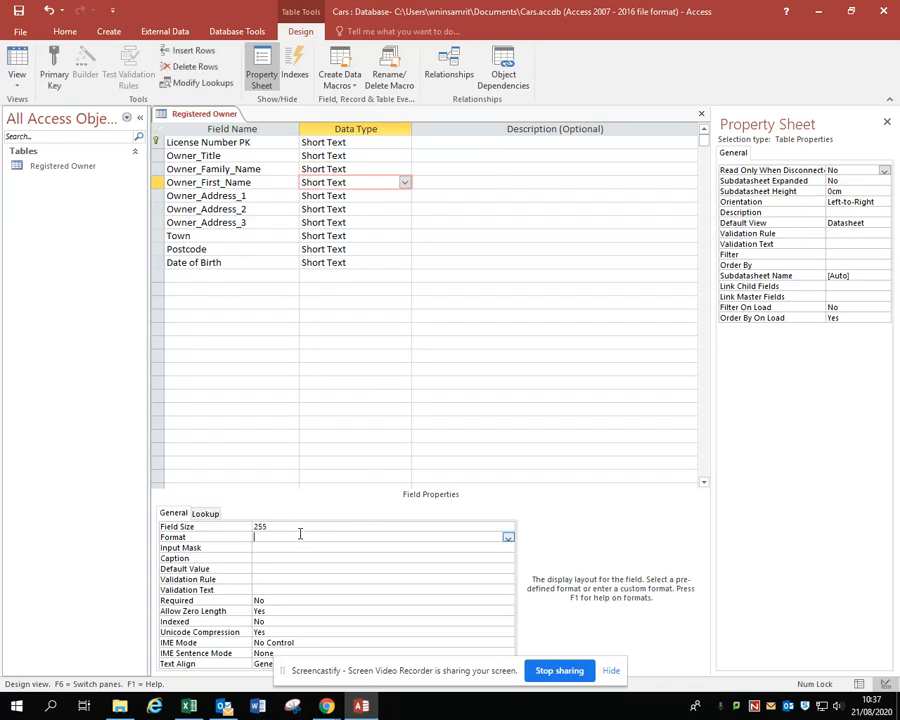
key(Up)
key(BackSpace)
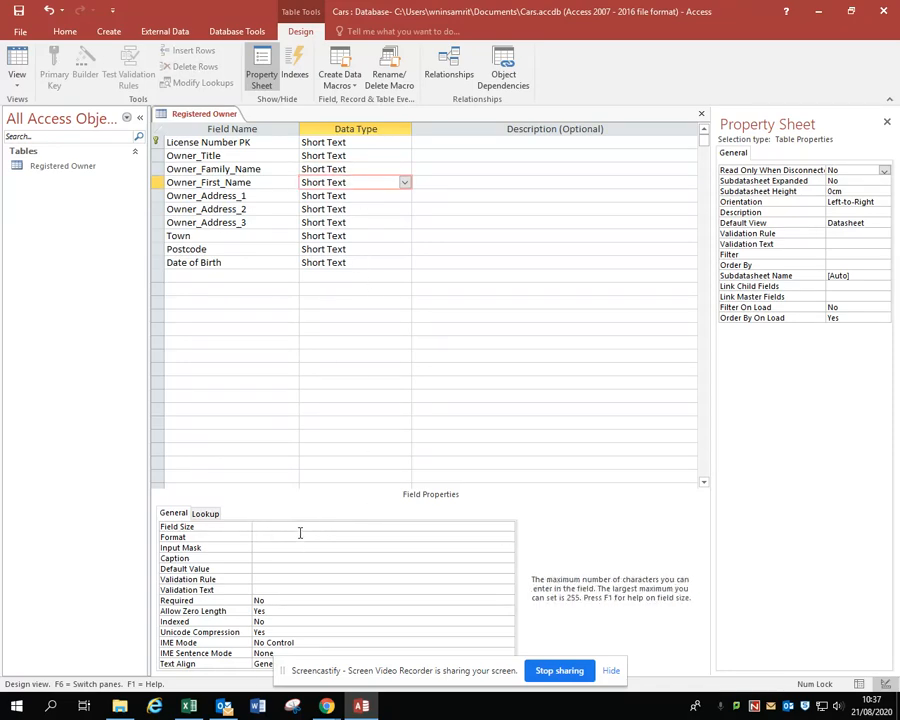
text(30)
Set the Owner_Address_1 field's size to 50 characters
click(378, 197)
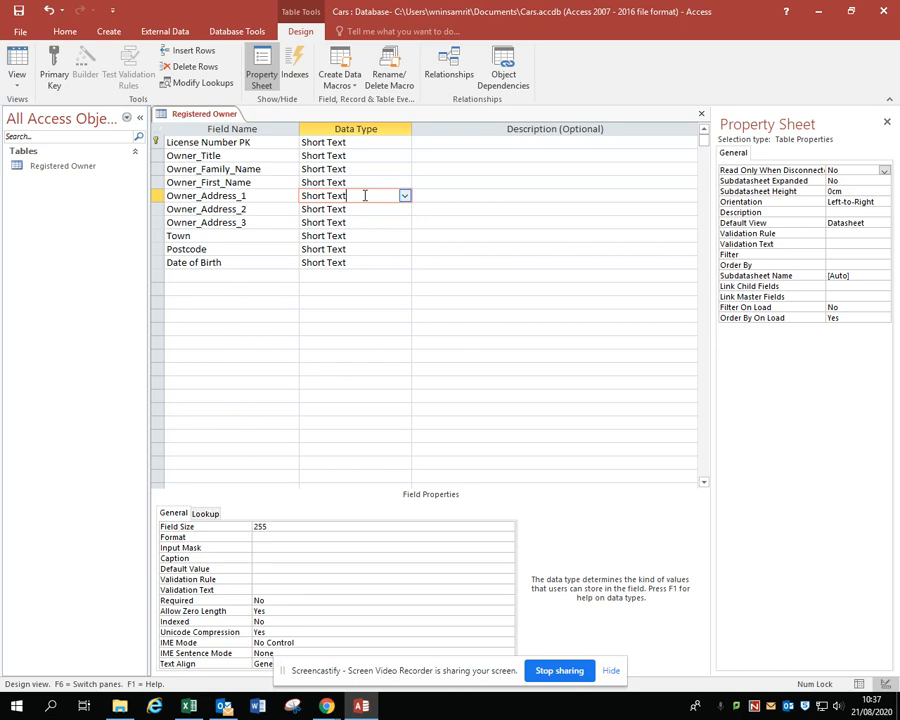
click(274, 528)
key(BackSpace)
key(BackSpace)
key(BackSpace)
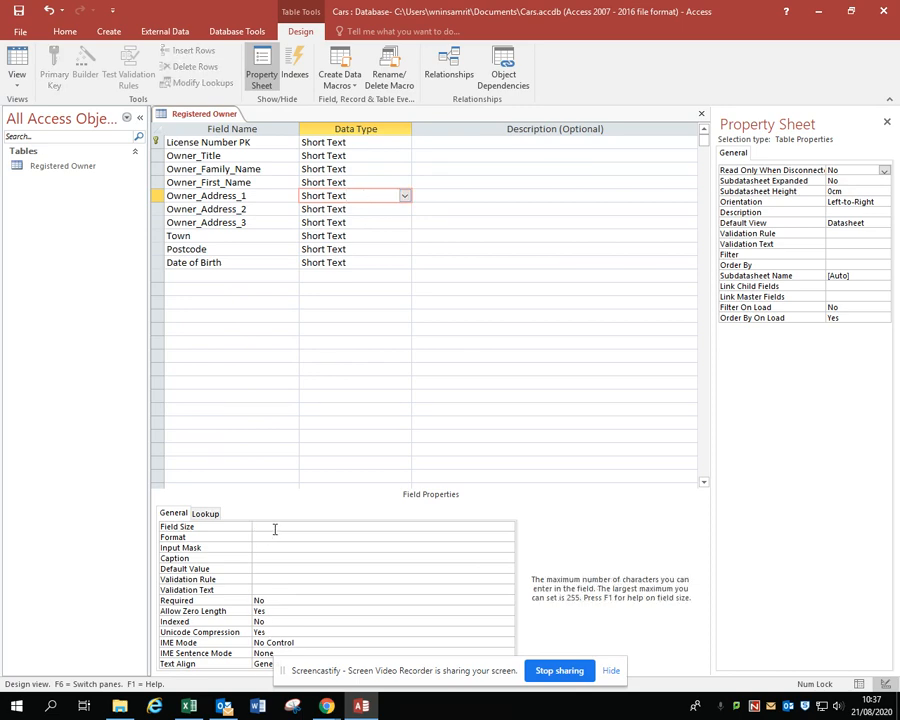
Set the Owner_Address_2 field's size to 50 characters
click(362, 210)
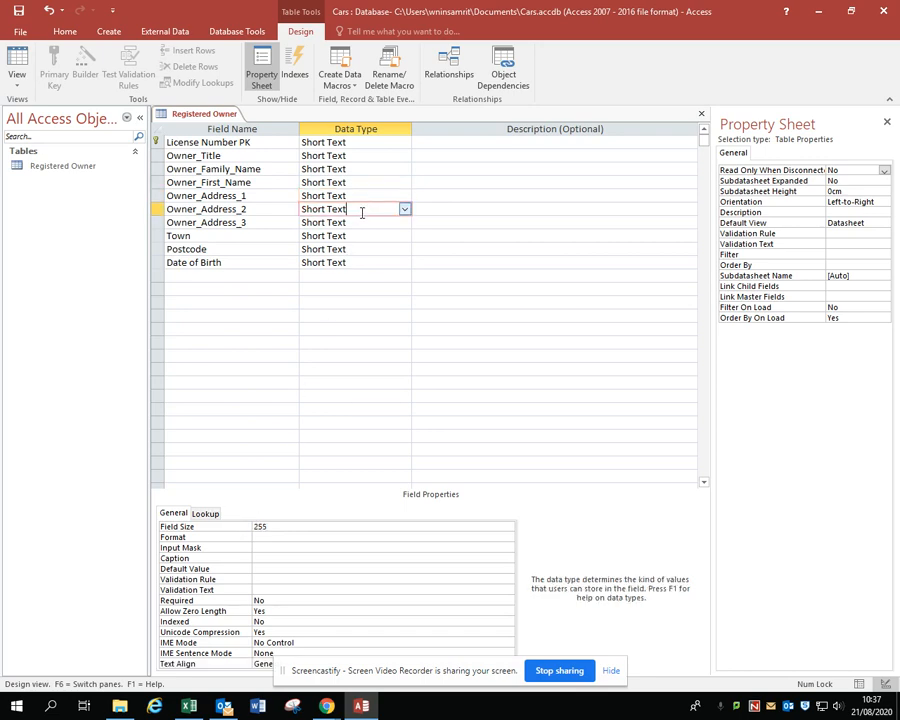
click(272, 524)
key(BackSpace)
key(BackSpace)
key(BackSpace)
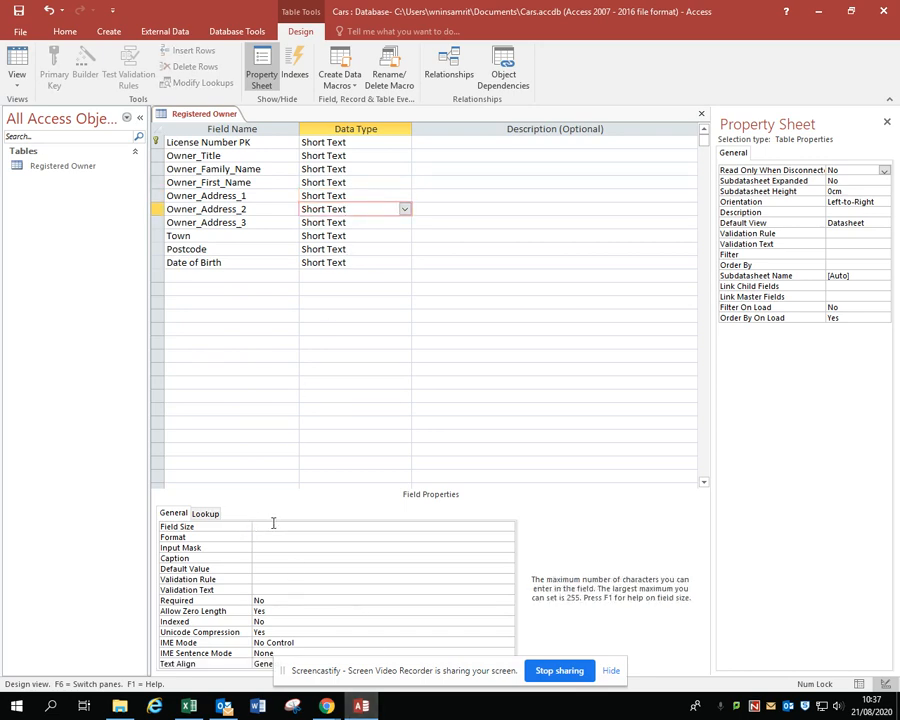
text(50)
Set the Owner_Address_3 field's size to 50 characters
click(362, 225)
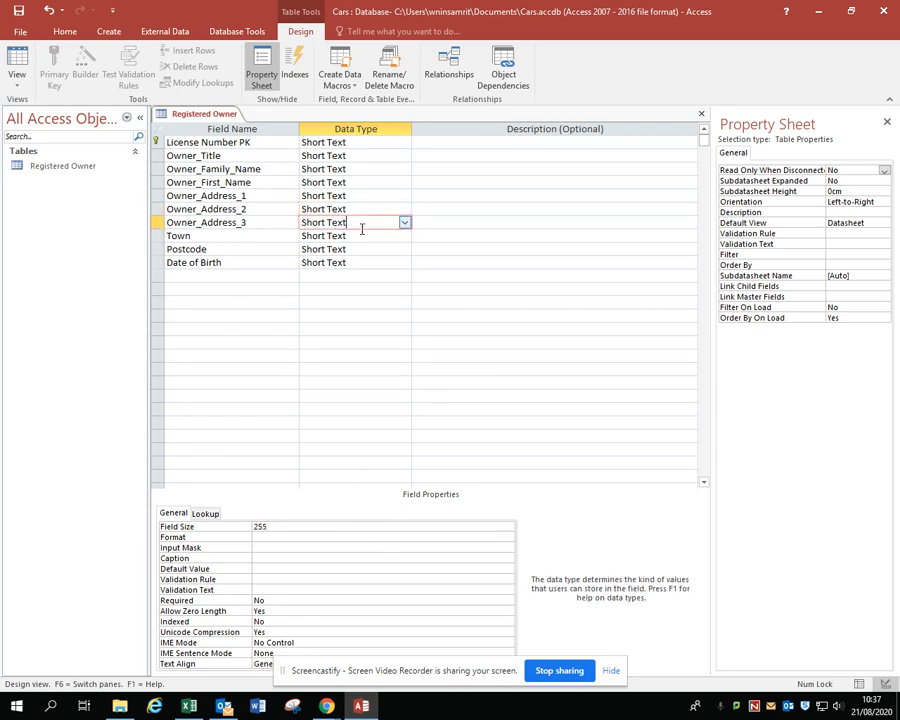
click(273, 525)
key(BackSpace)
key(BackSpace)
key(BackSpace)
text(50)
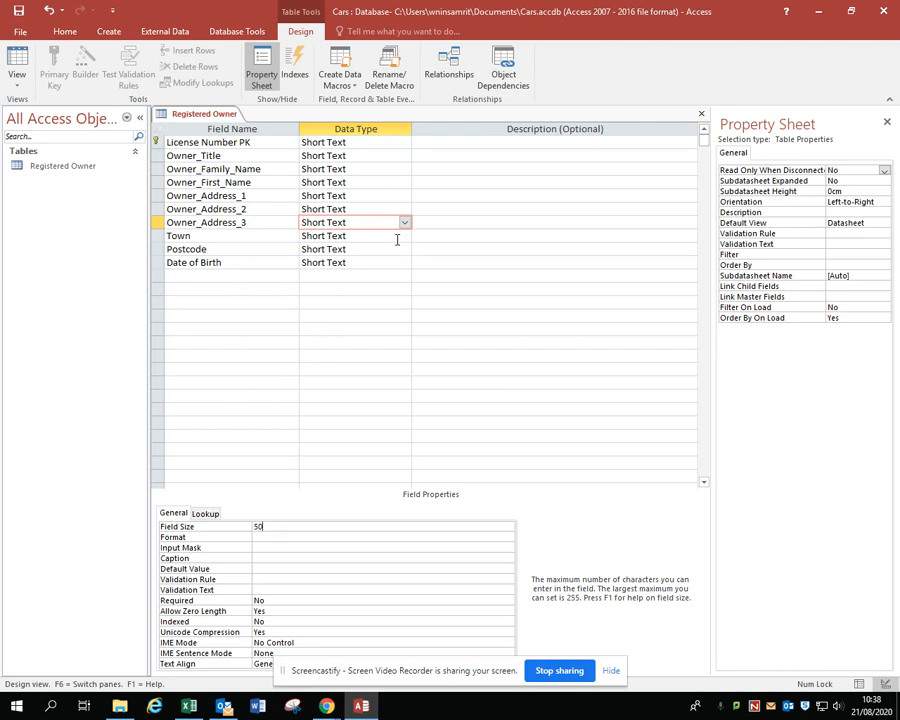
Set the Town field's size to 50 characters
click(392, 237)
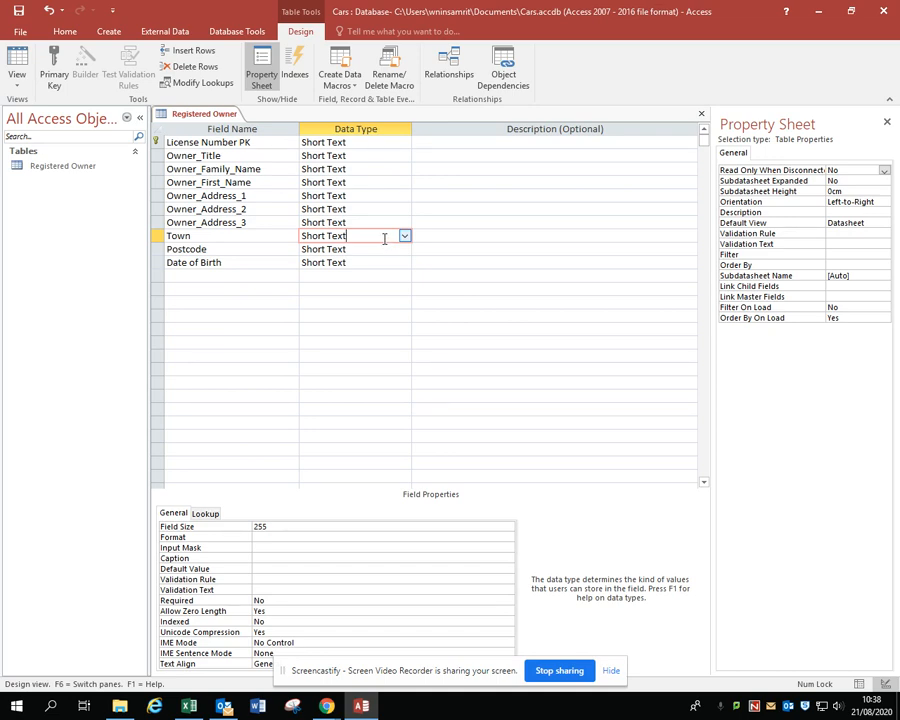
double_click(297, 527)
key(BackSpace)
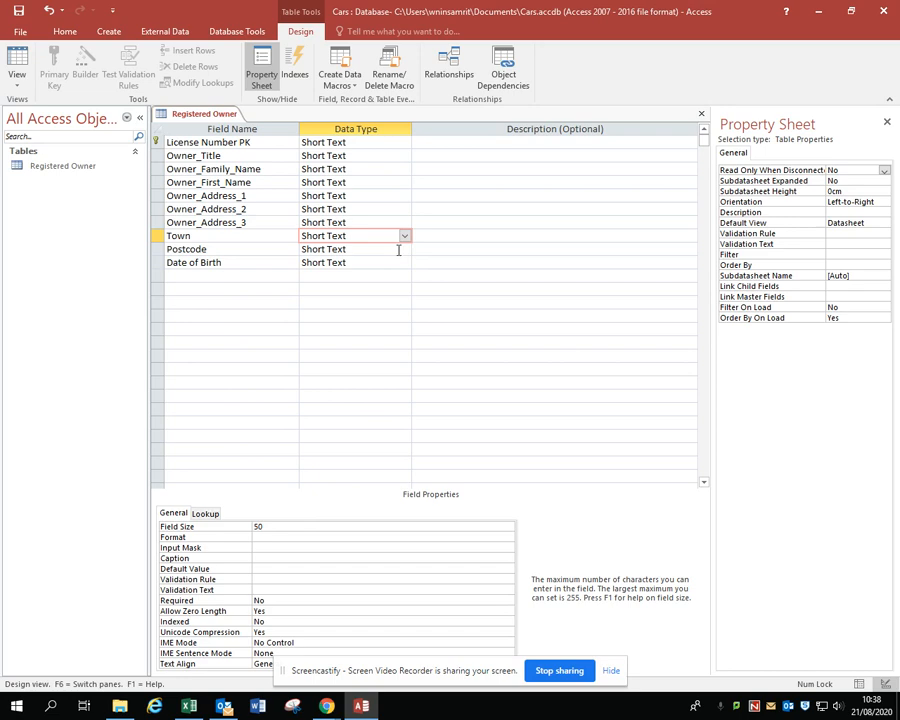
Set the Postcode field's size to 10 characters
click(400, 249)
click(294, 527)
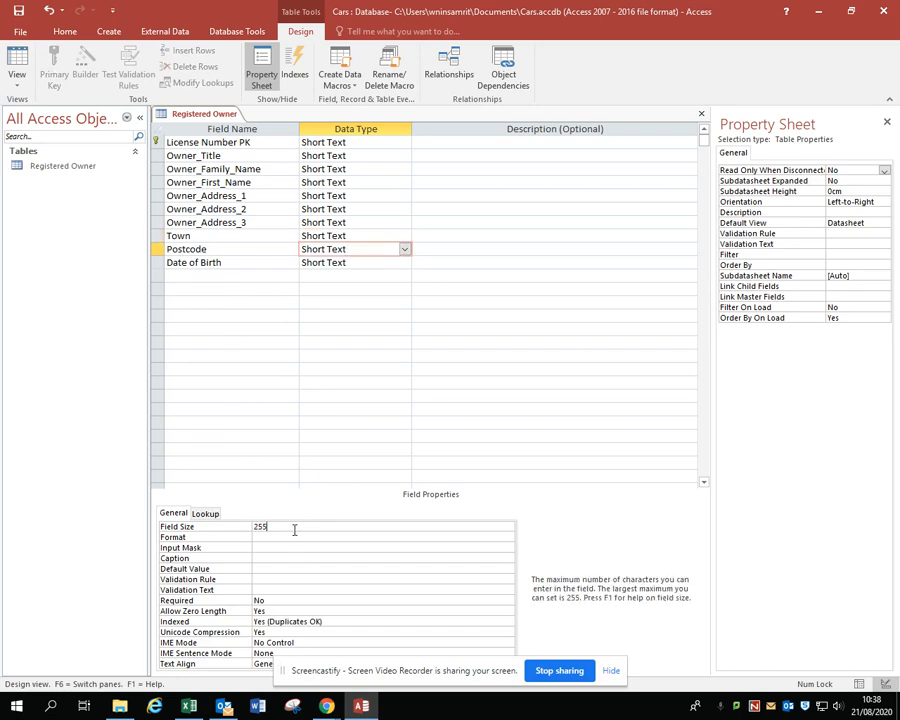
key(BackSpace)
key(BackSpace)
text(10)
Change the Date of Birth field's data type to Date/Time and set its format to Medium Date
click(368, 263)
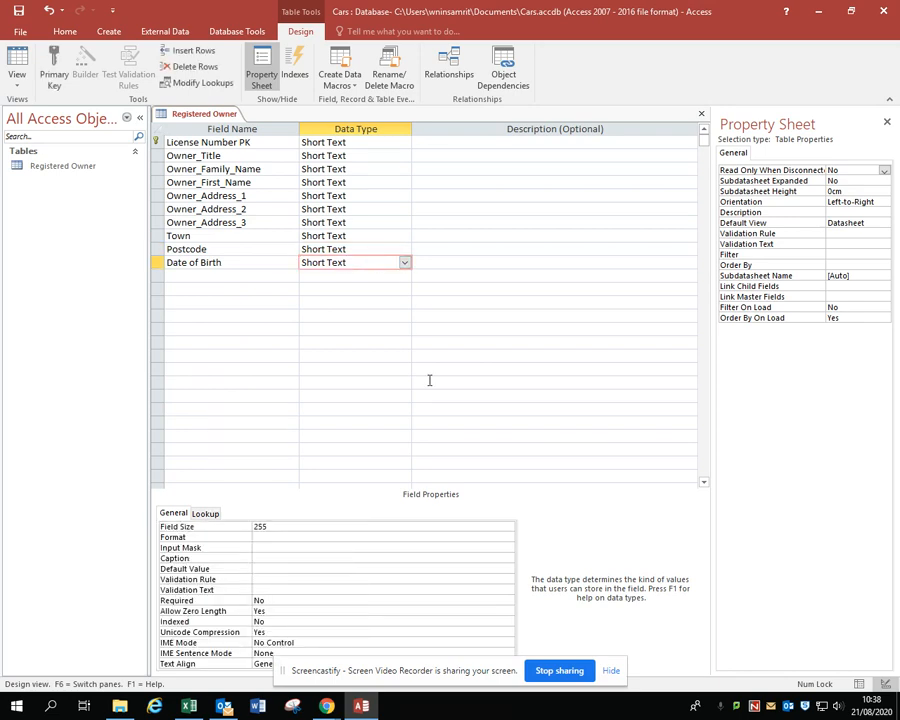
click(404, 263)
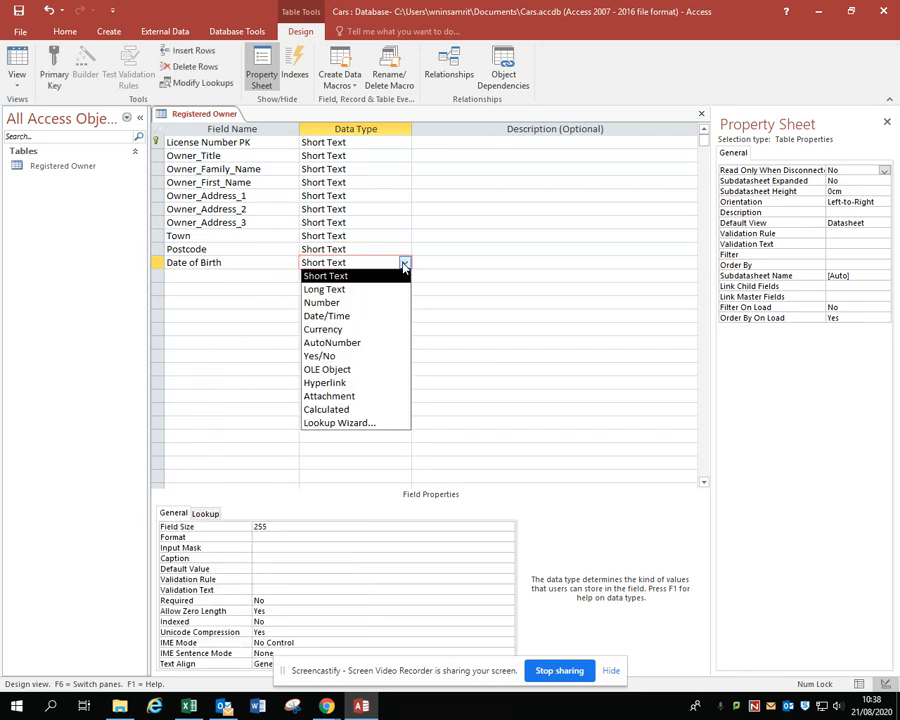
click(385, 315)
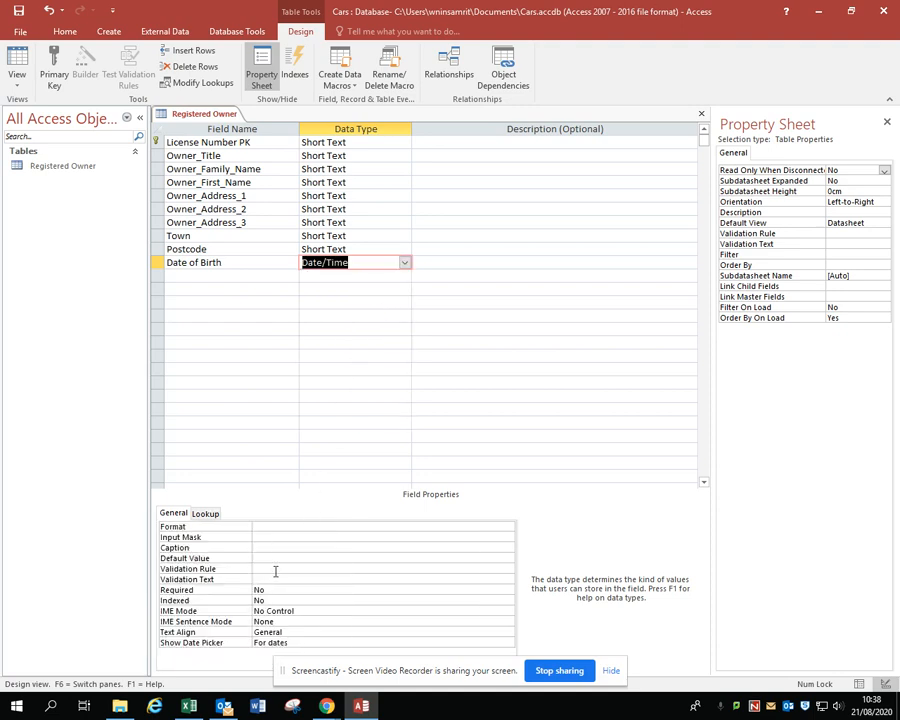
click(285, 526)
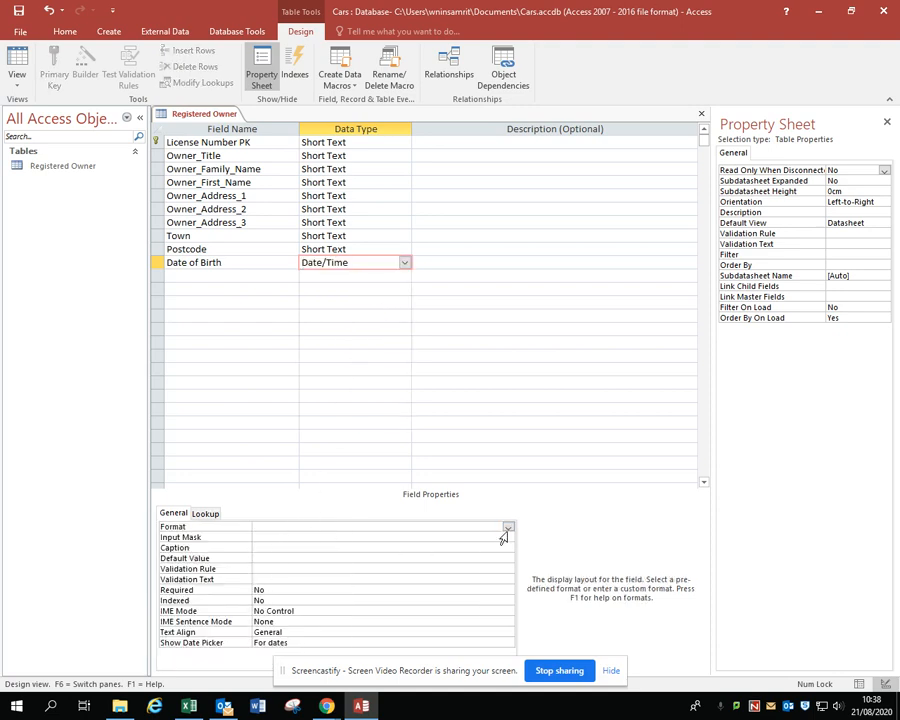
click(502, 534)
click(482, 526)
click(507, 528)
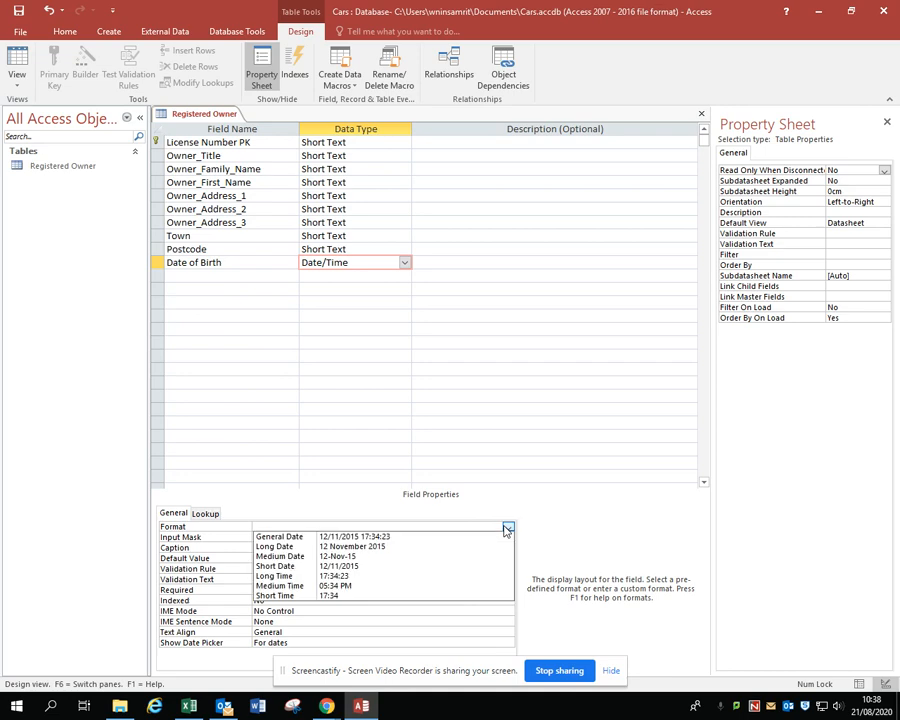
click(362, 556)
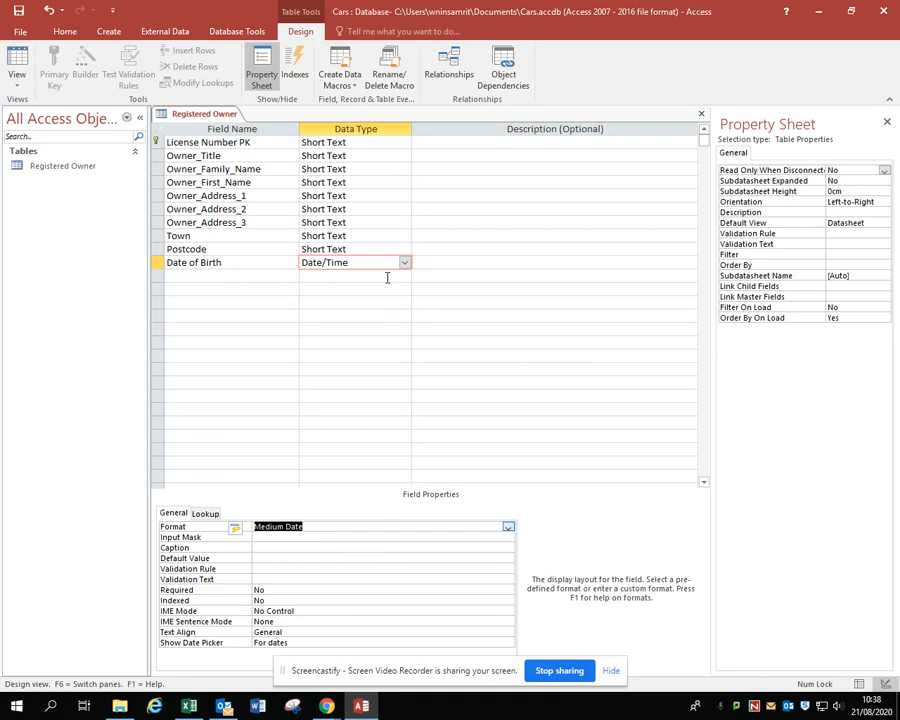
Select the Owner_Title field, switch to the CarsDataDictionary document in Google Docs and examine that attribute's validation rule
key(F6)
click(383, 155)
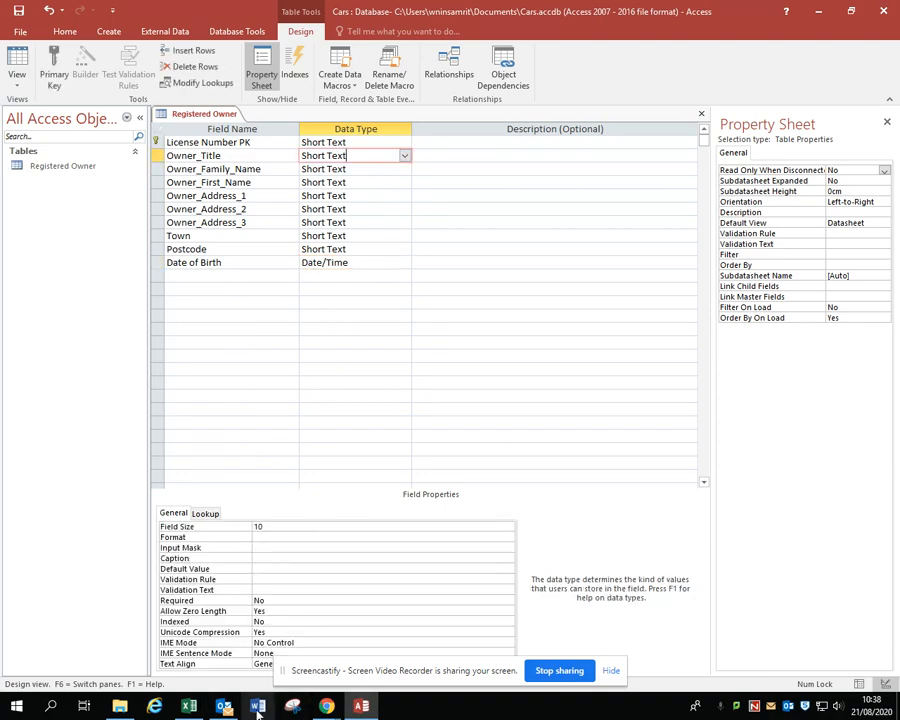
mouse_move(326, 710)
click(297, 672)
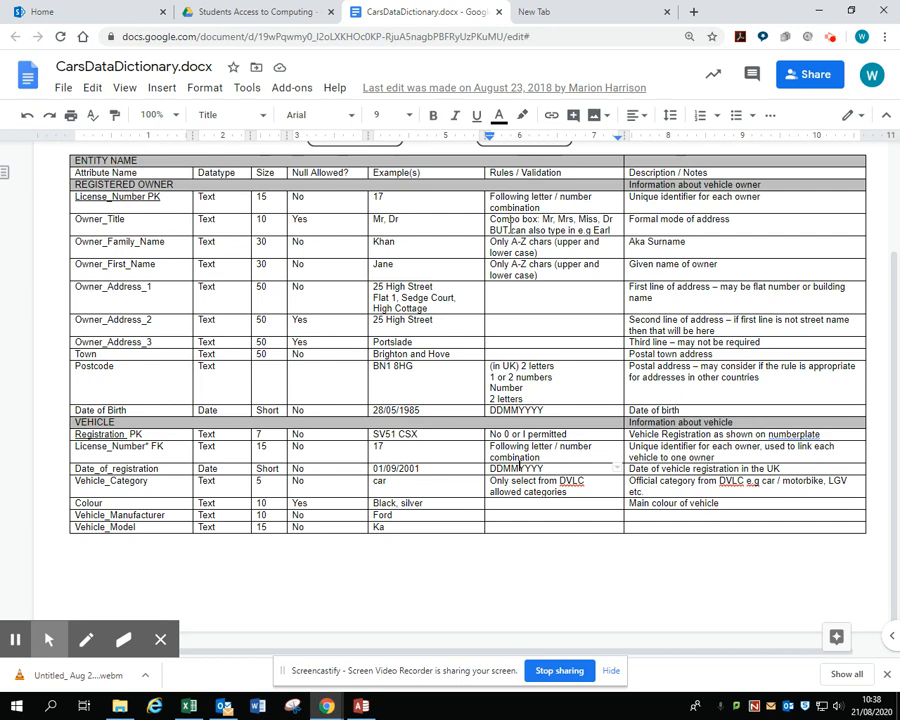
drag(490, 219, 614, 230)
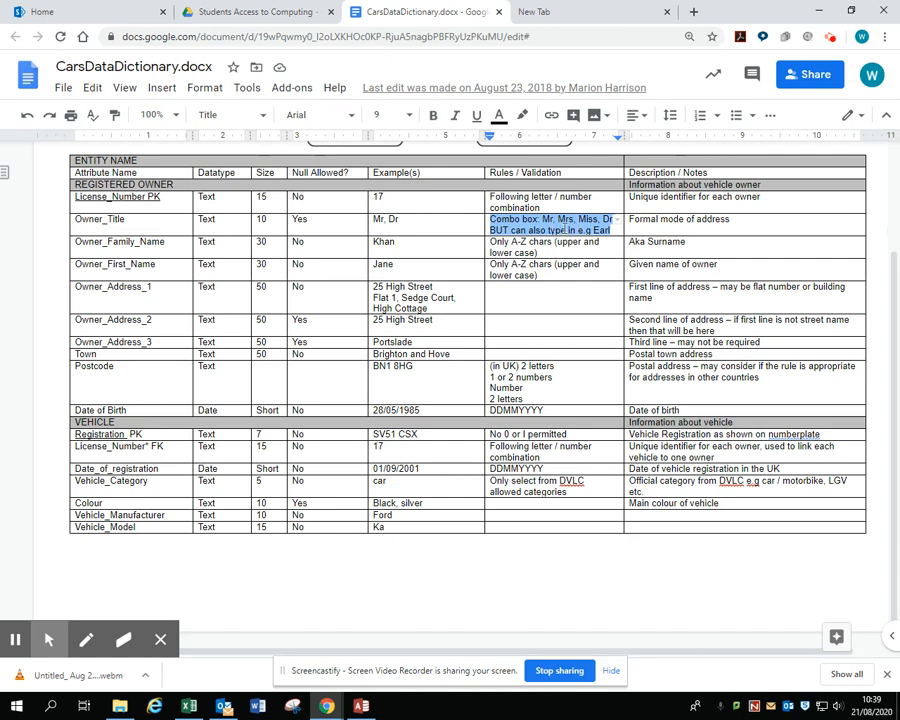
Switch back to Access and set the Owner_Title field's lookup display control to Combo Box
click(362, 706)
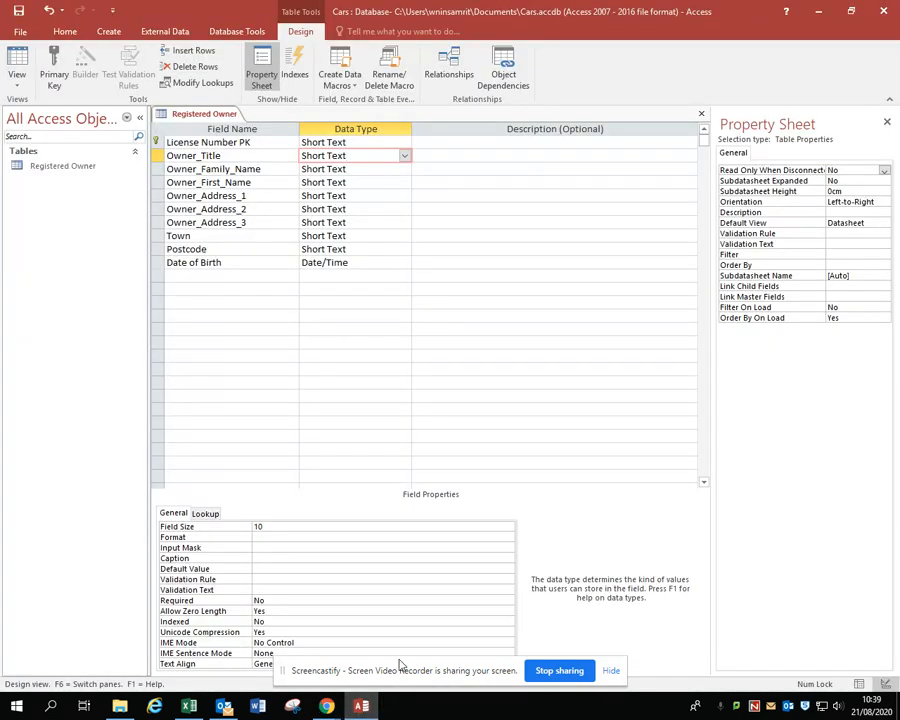
click(211, 514)
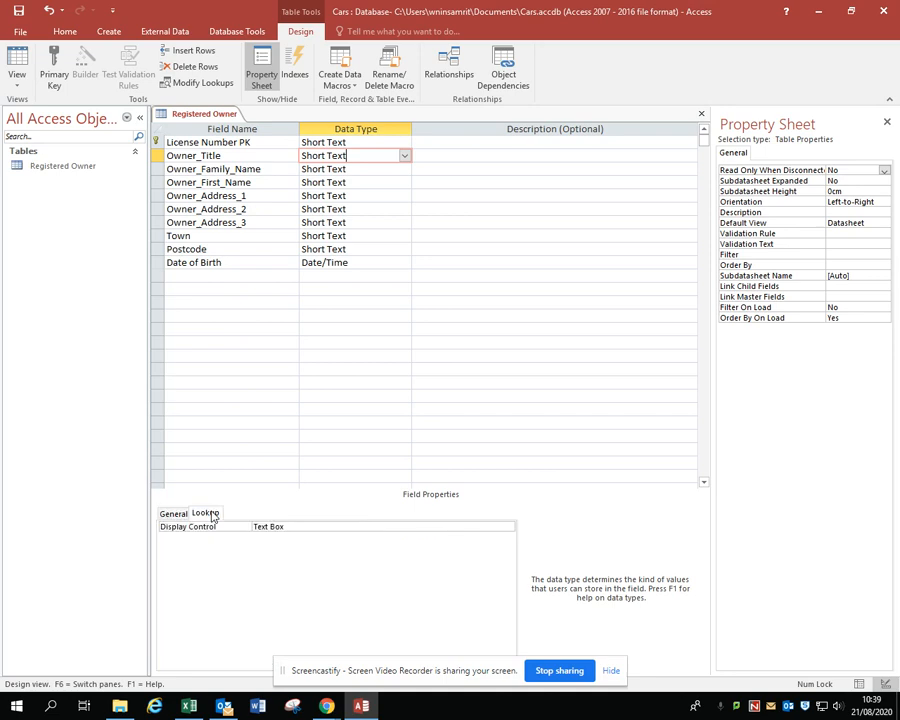
click(300, 528)
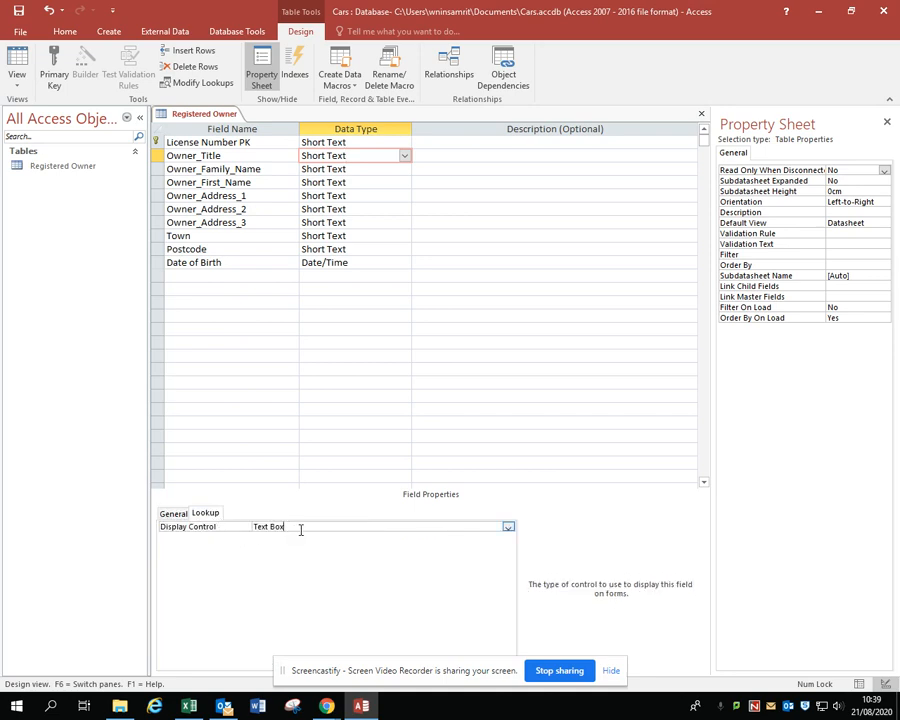
click(508, 526)
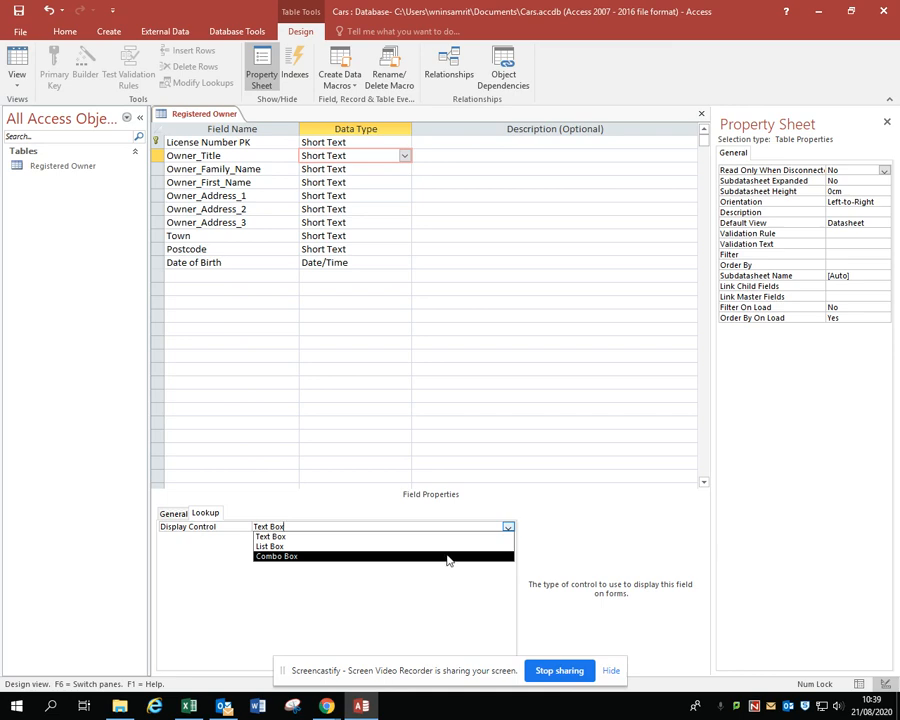
click(448, 556)
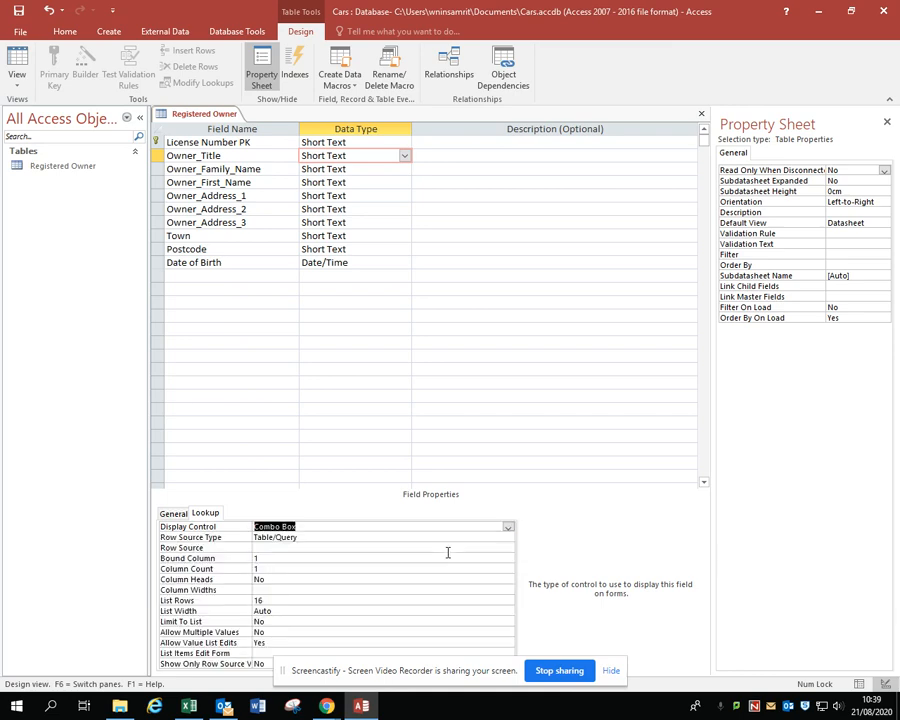
Make the Owner_Title combo box use a Value List as its row source, with the entries Mr;Mrs;Miss;Dr
click(392, 537)
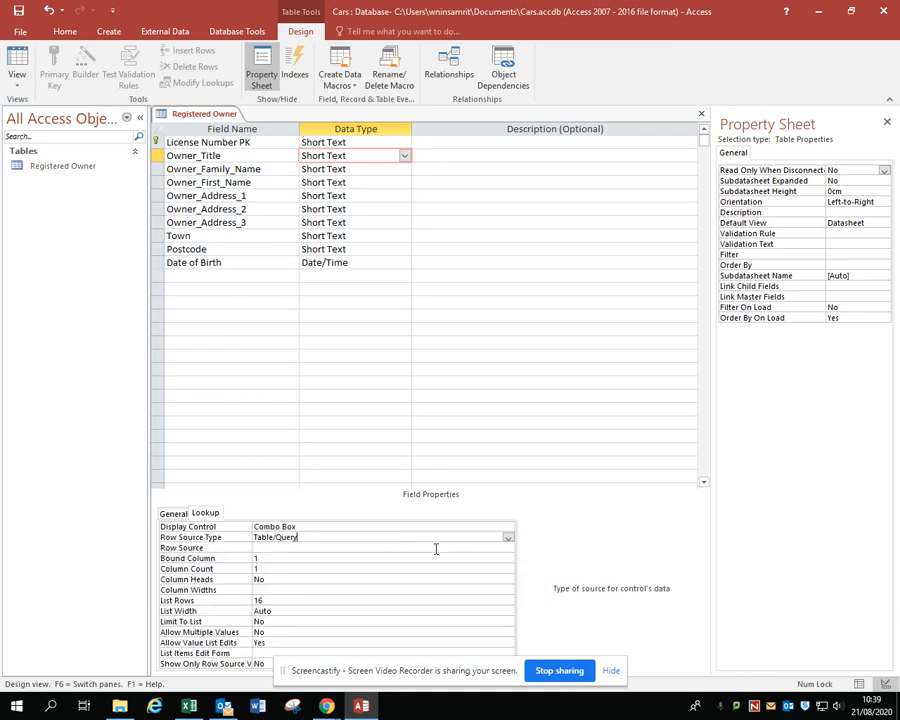
click(508, 538)
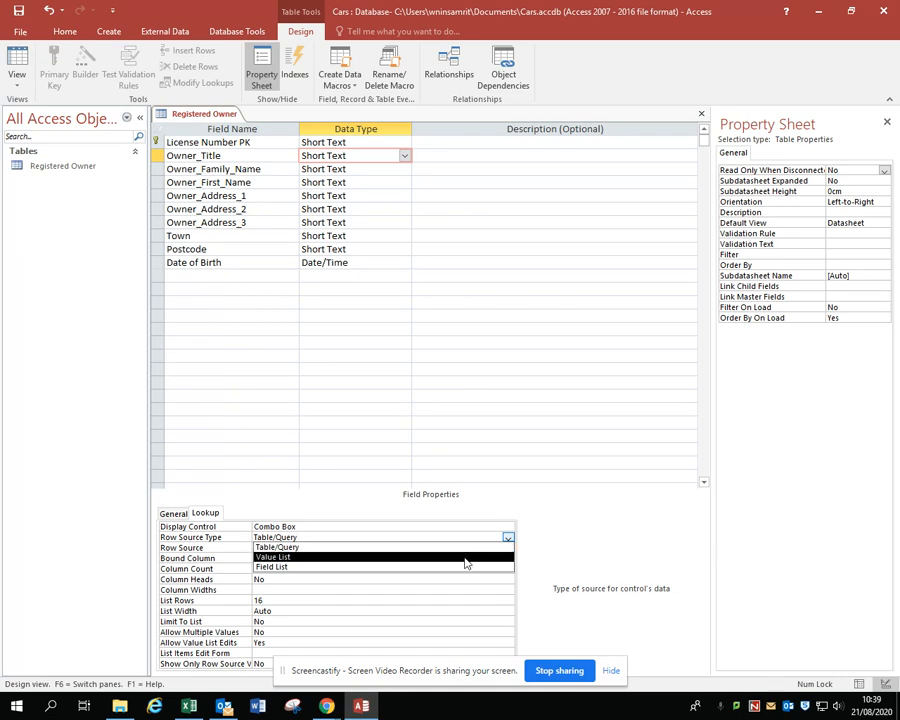
click(465, 561)
click(305, 547)
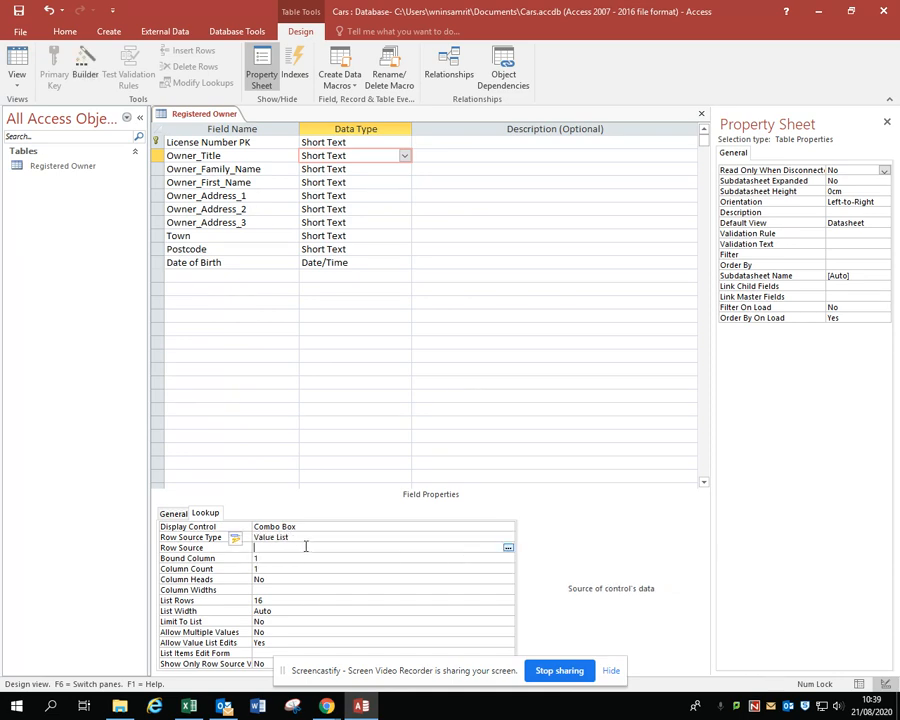
text(M)
text(r;Mrs;Miss;Dr)
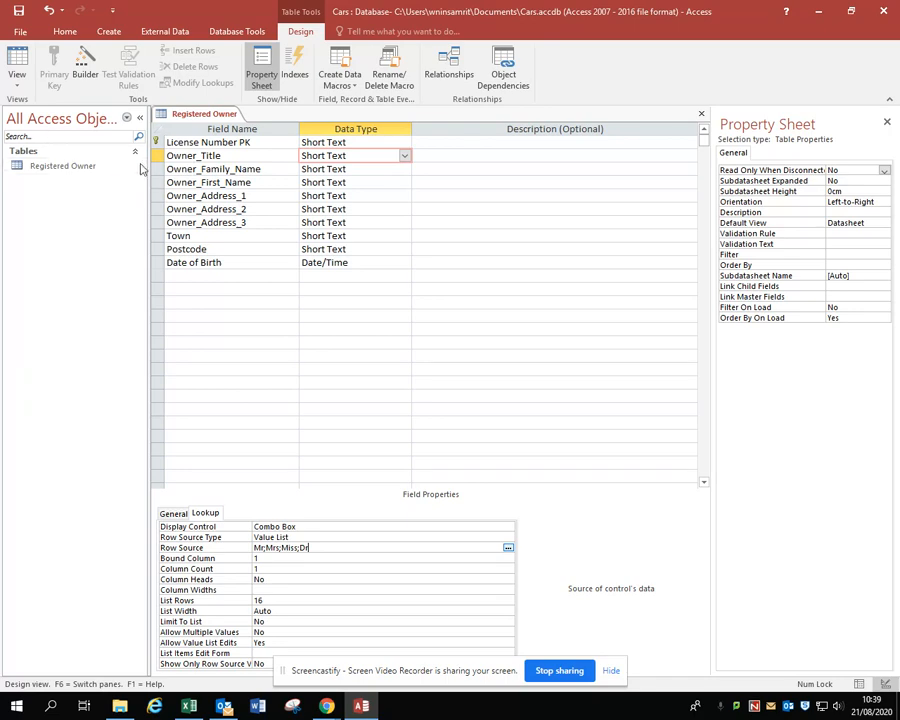
Switch the Registered Owner table to Datasheet View, saving the table design
click(17, 84)
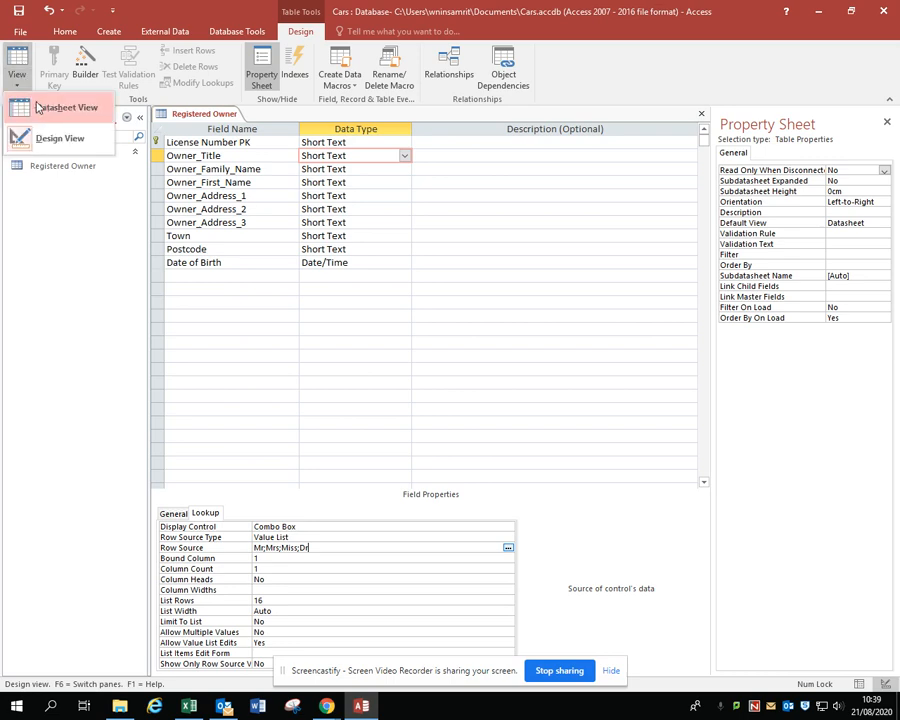
click(58, 108)
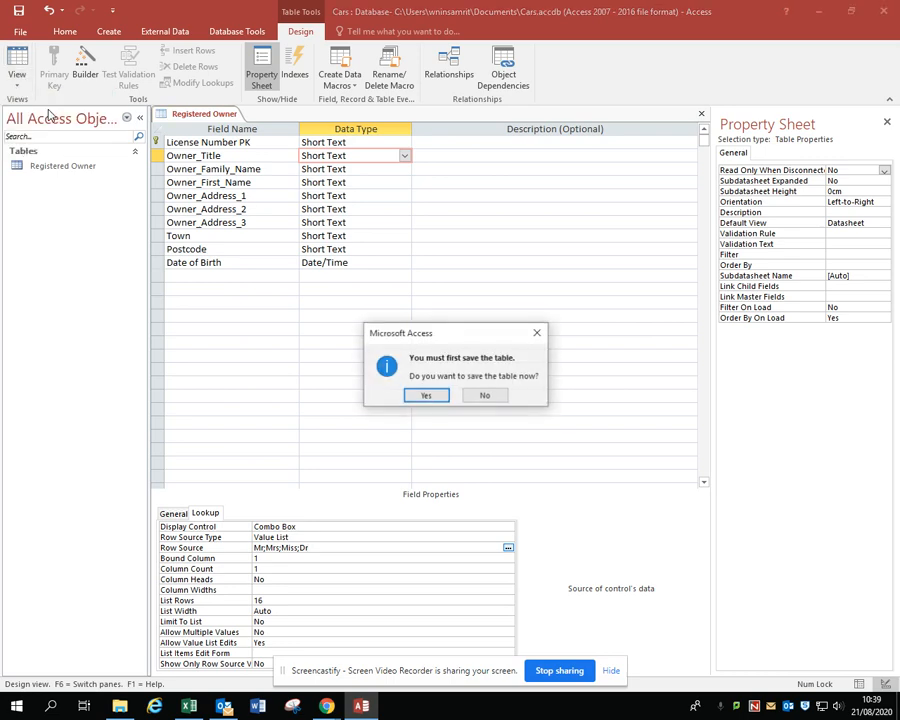
click(428, 396)
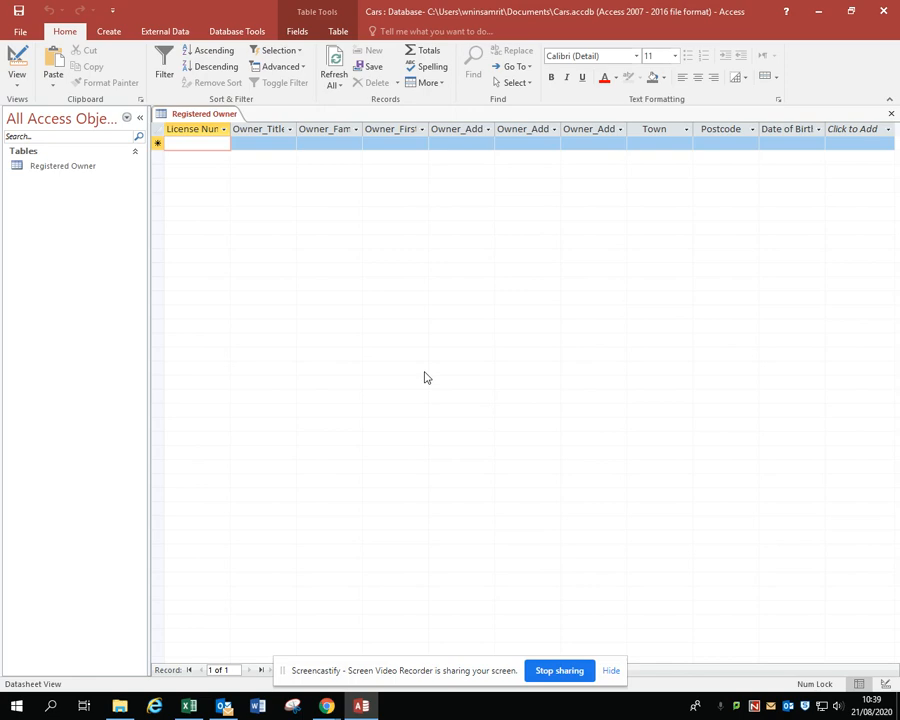
Check the Owner_Title combo box's list of choices in the Registered Owner datasheet's empty record
click(275, 142)
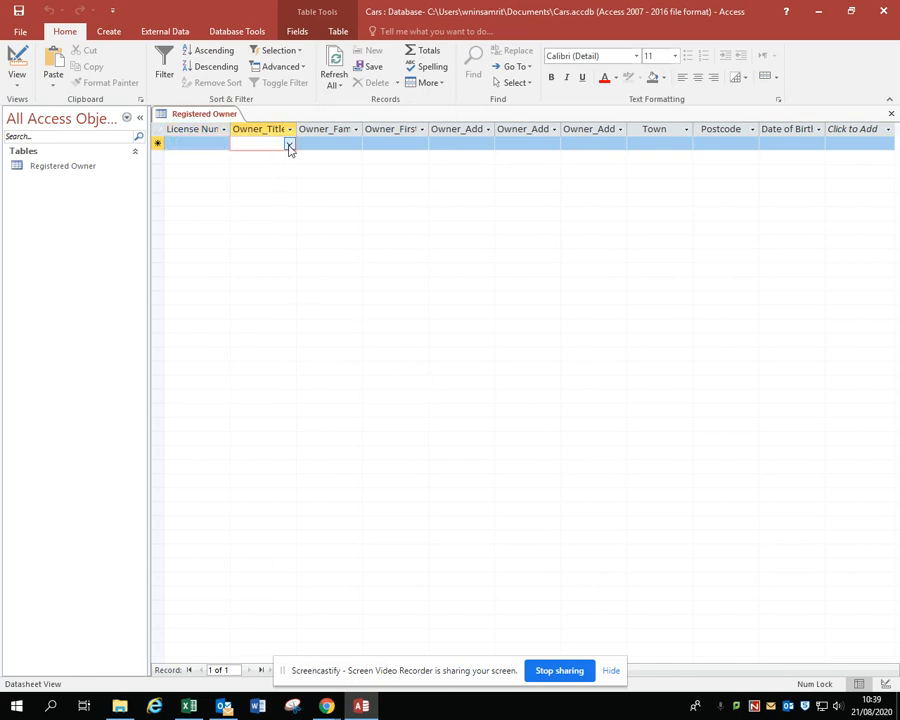
click(289, 146)
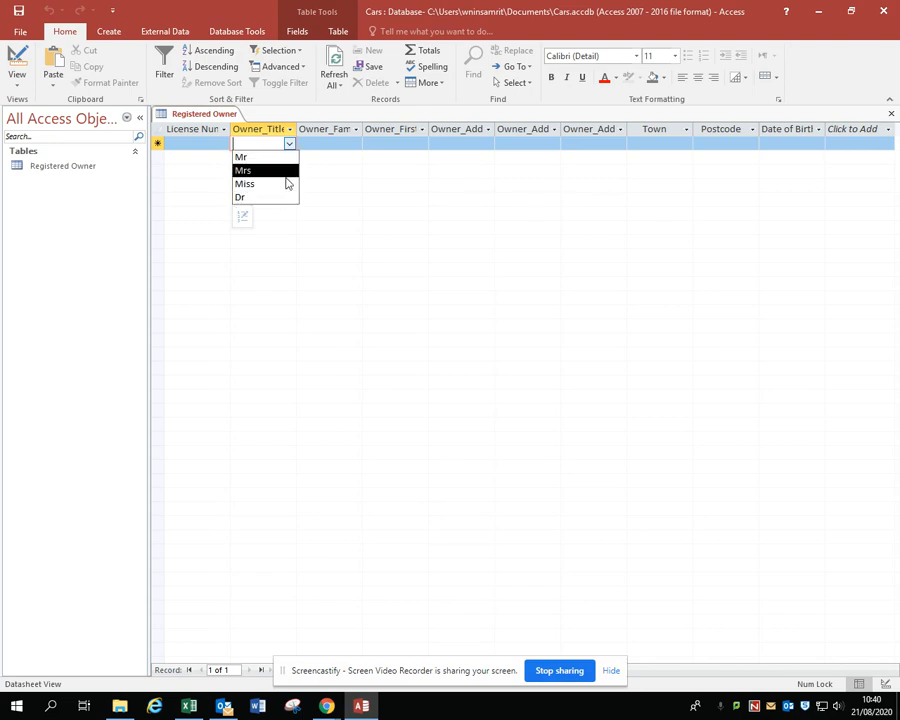
click(342, 204)
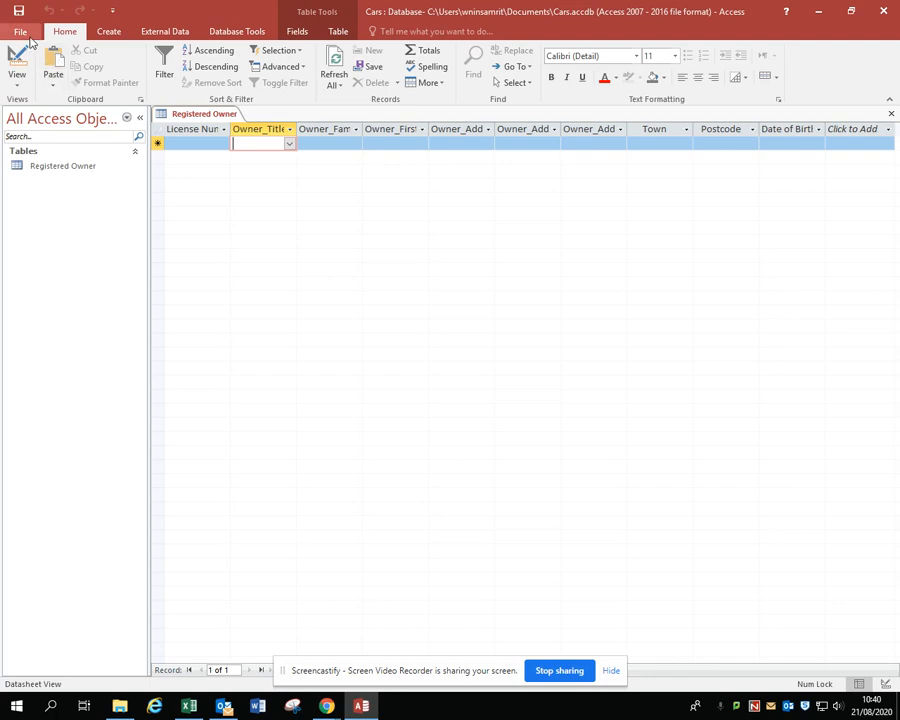
Create a second table in Design View and start its first field
click(109, 31)
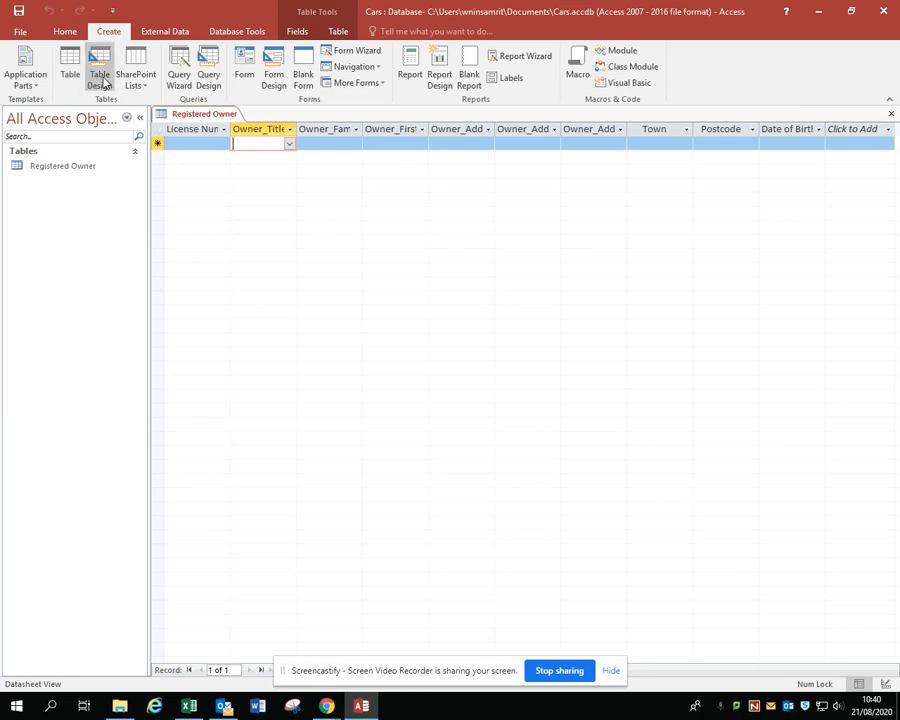
click(101, 80)
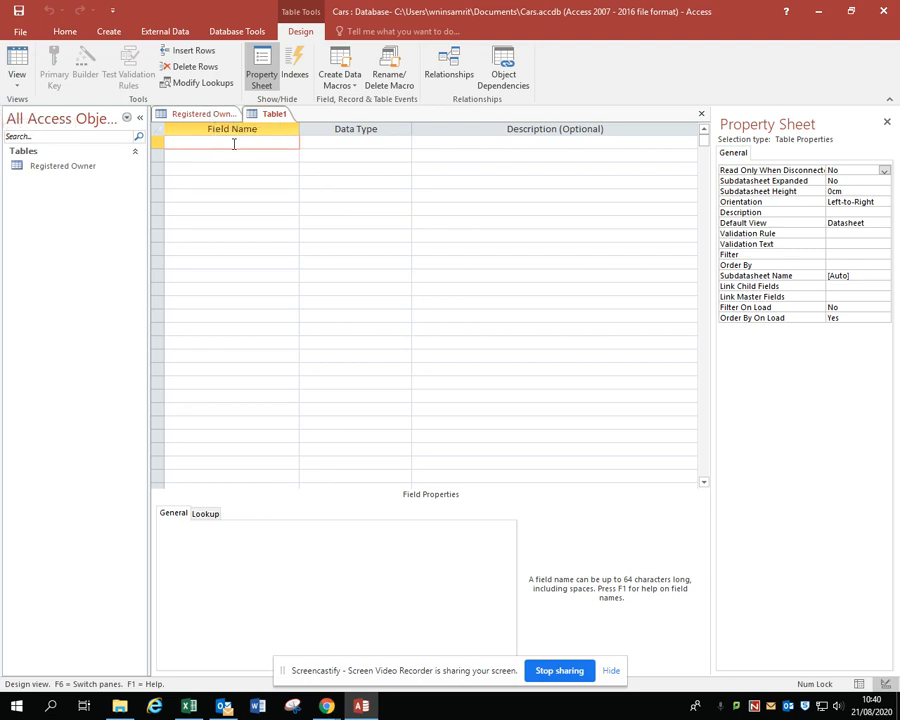
click(18, 84)
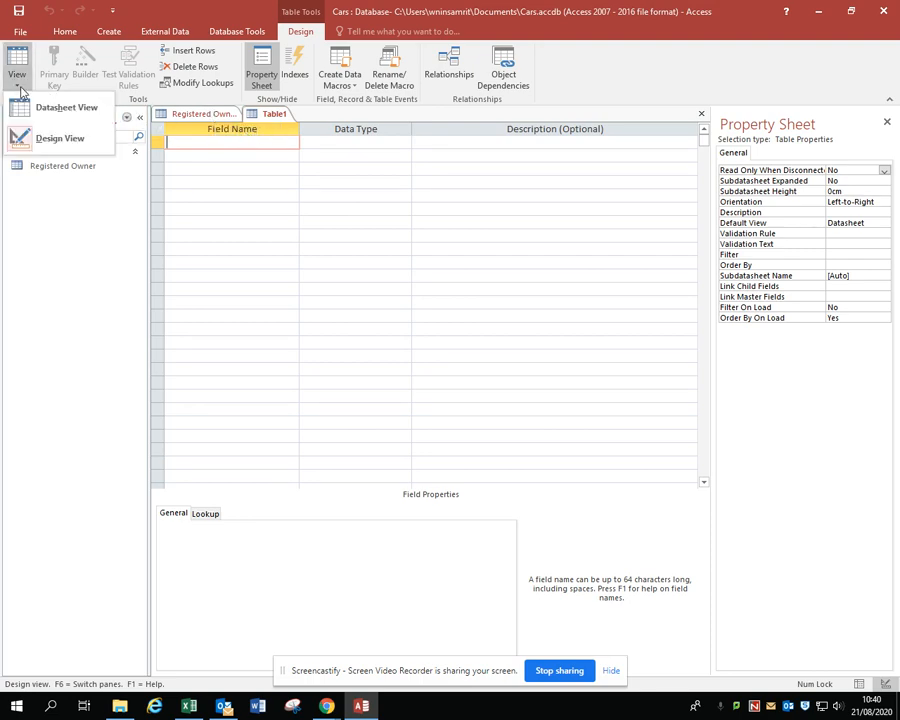
click(215, 142)
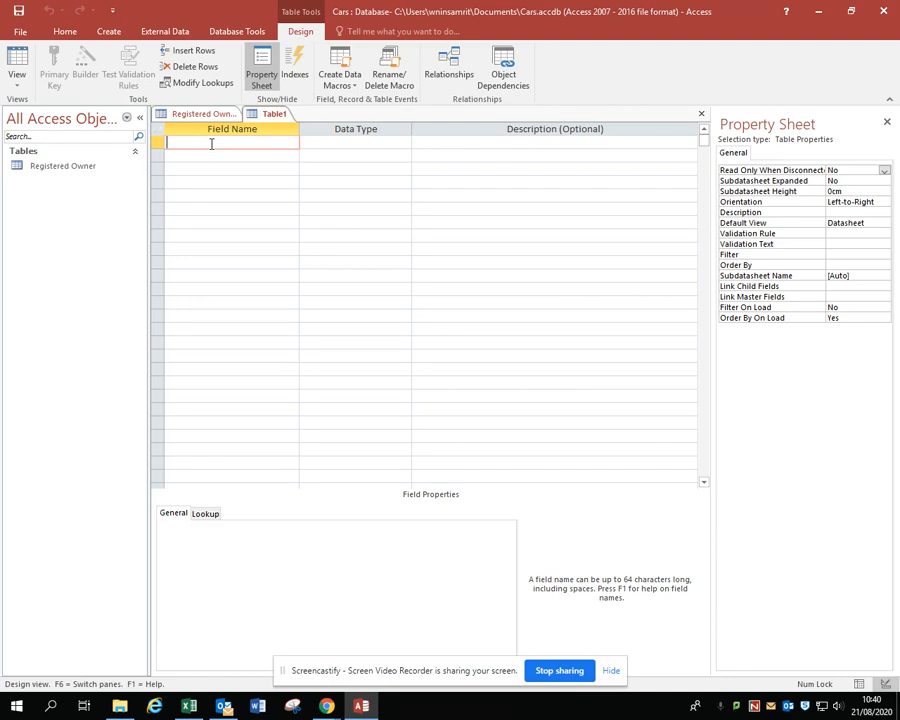
Name the first field Registration PK and make it the new table's primary key
text(Registeration PK)
click(177, 142)
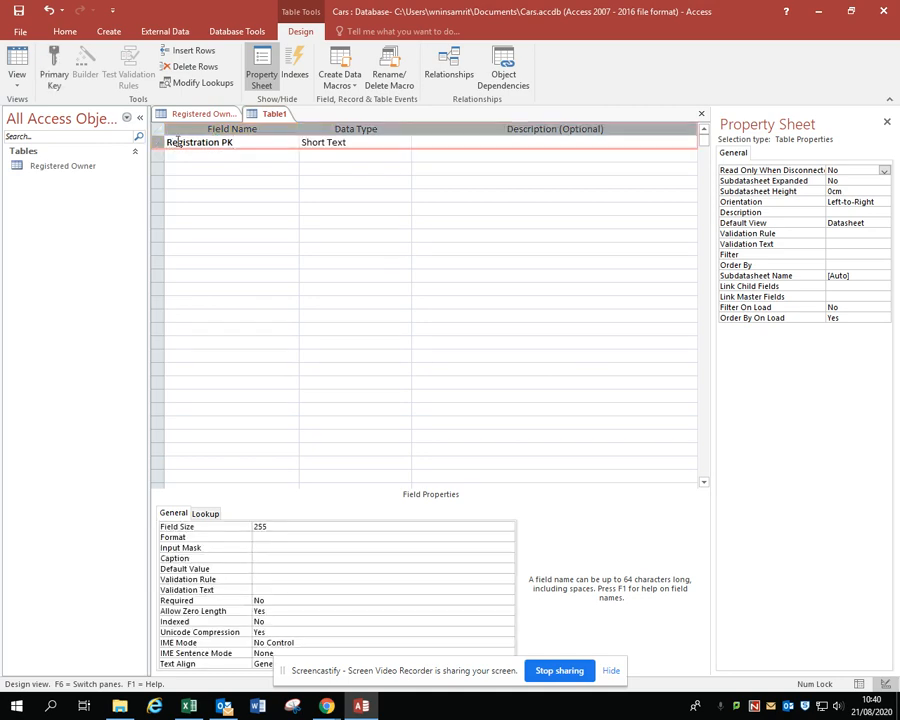
click(57, 85)
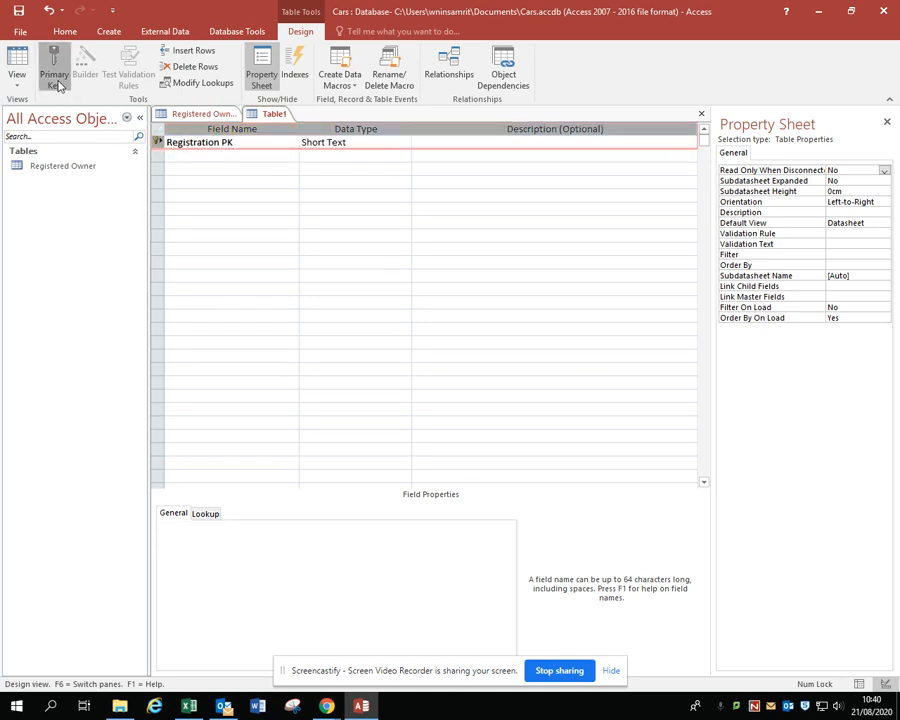
Add a License_Number FK field to the new table and compare it with the primary key in Registered Owner's Design View
click(189, 155)
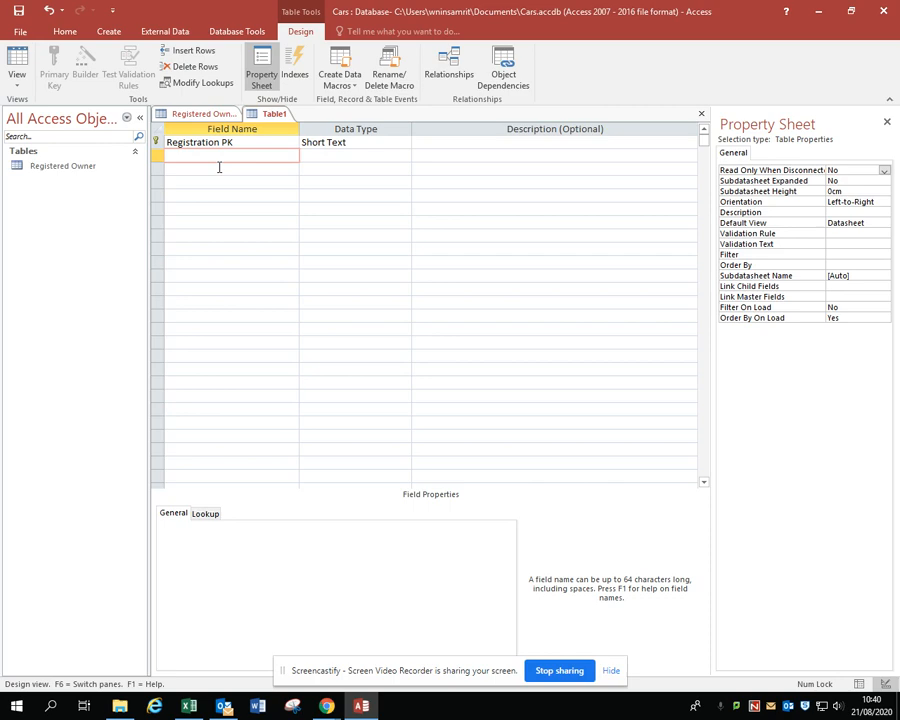
text(License_Number)
text(FK)
click(203, 116)
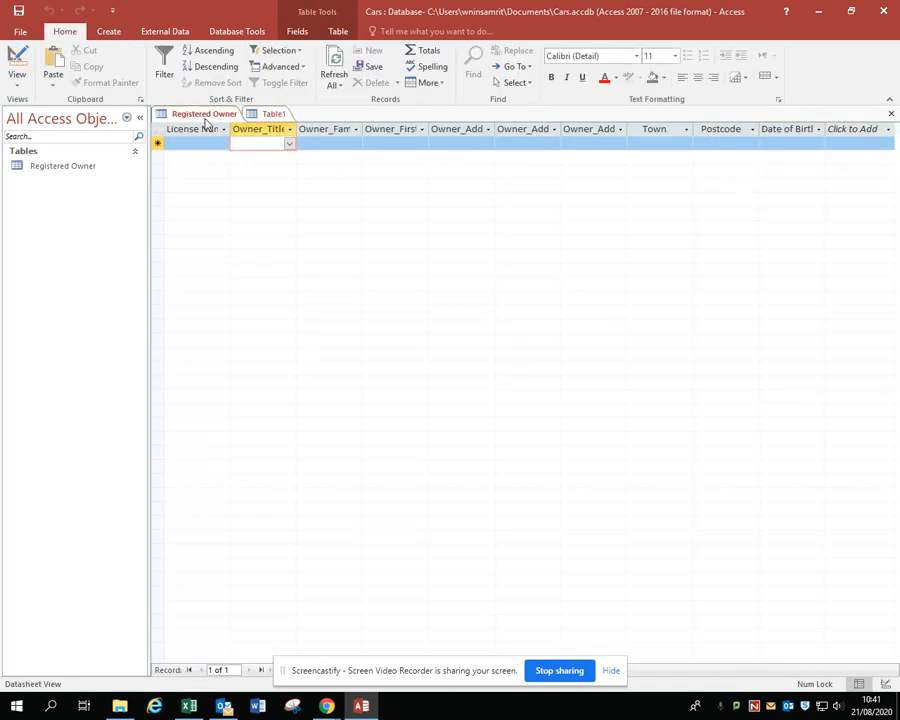
click(17, 65)
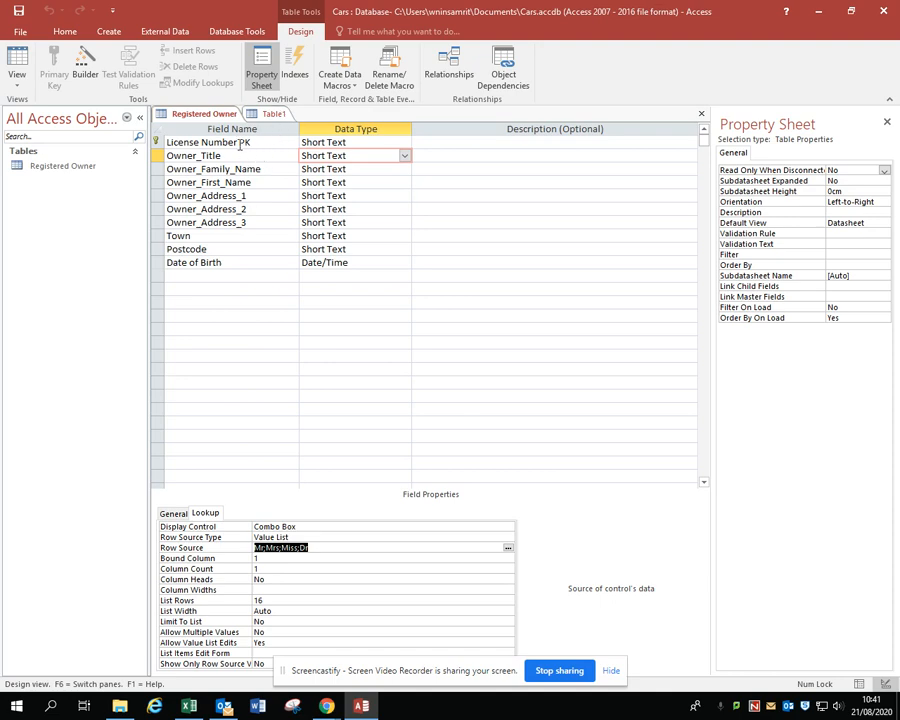
click(271, 113)
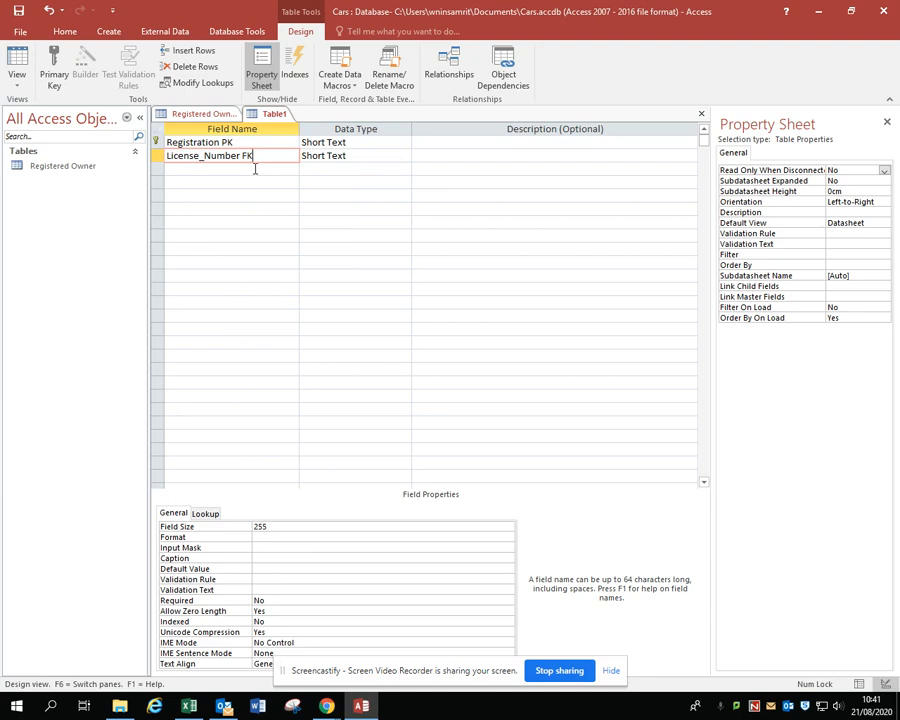
Add the fields Date_of_registration and Vehicle_Category below License_Number FK in the new table
click(255, 168)
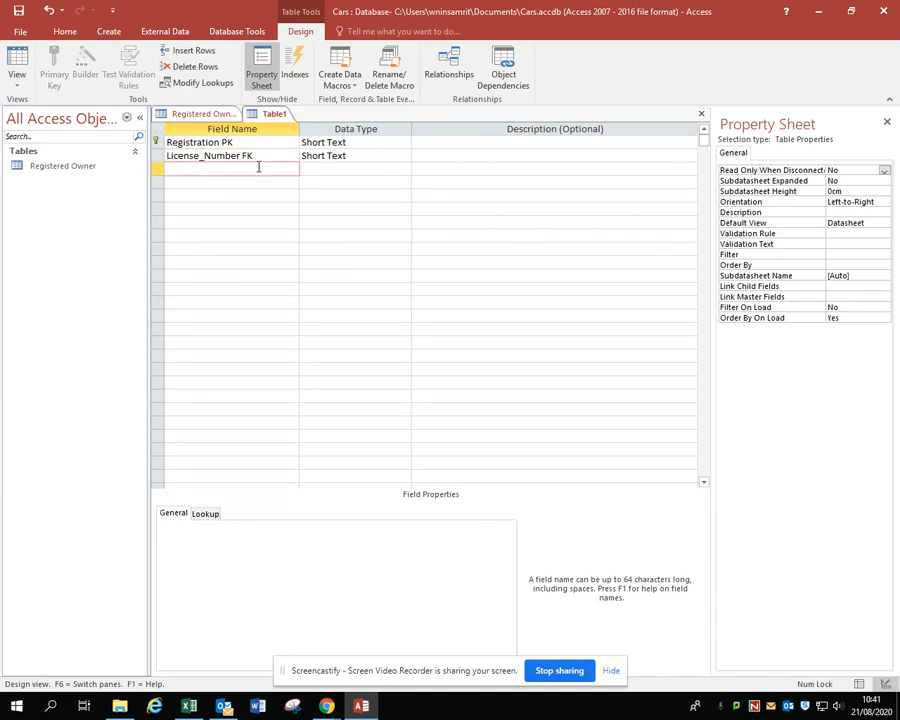
text(Date_of_registration)
click(243, 182)
text(Vehicle)
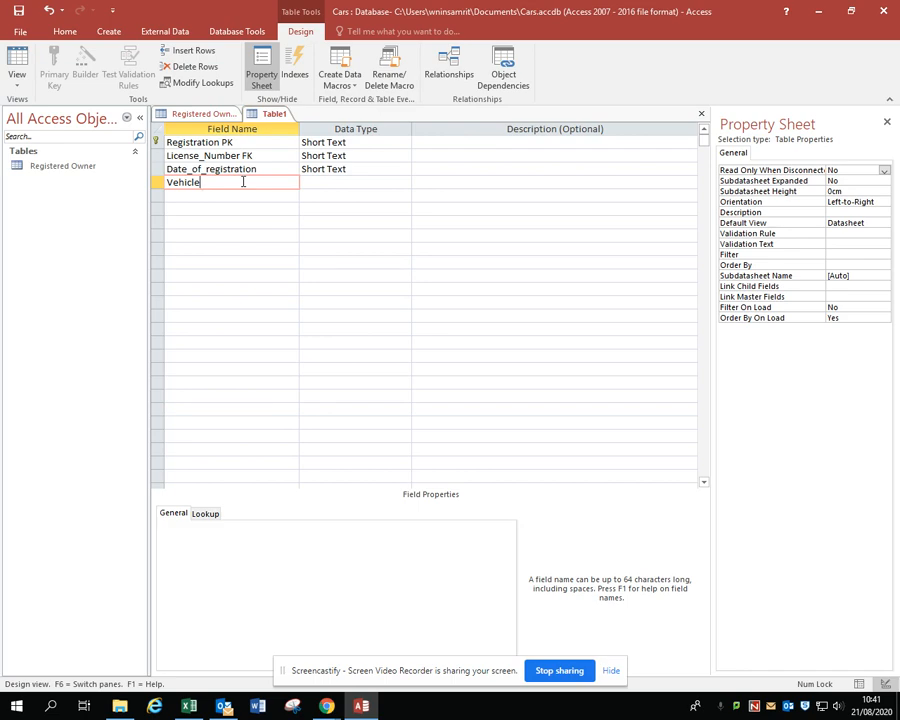
text(_Category)
Add the fields Colour and Vehicle_Manufacturer below Vehicle_Category
key(Down)
text(Colour)
key(Down)
text(Vehicle)
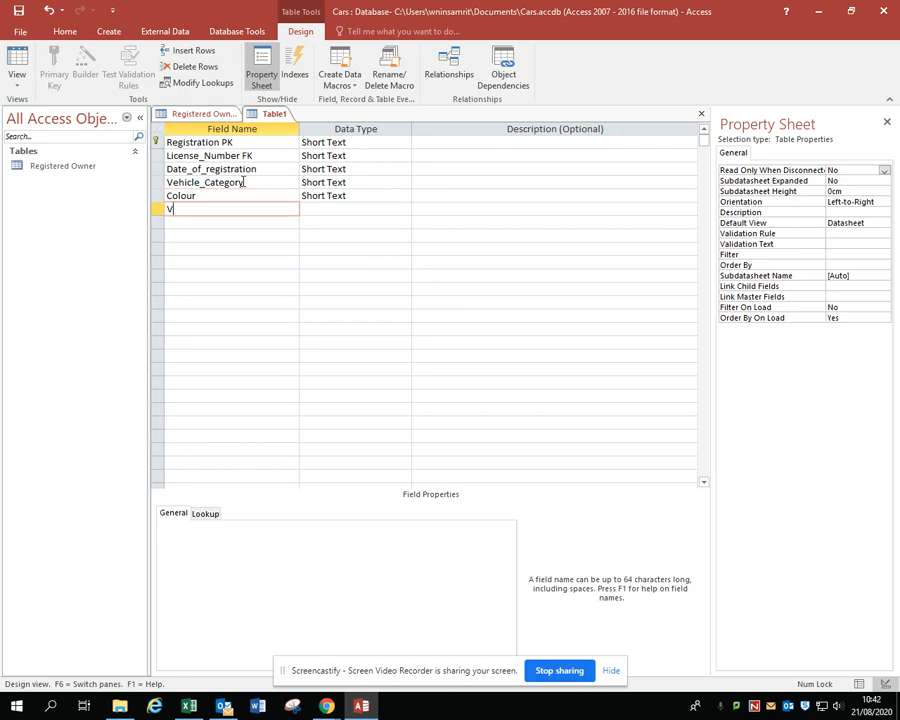
text(_Manufacturer)
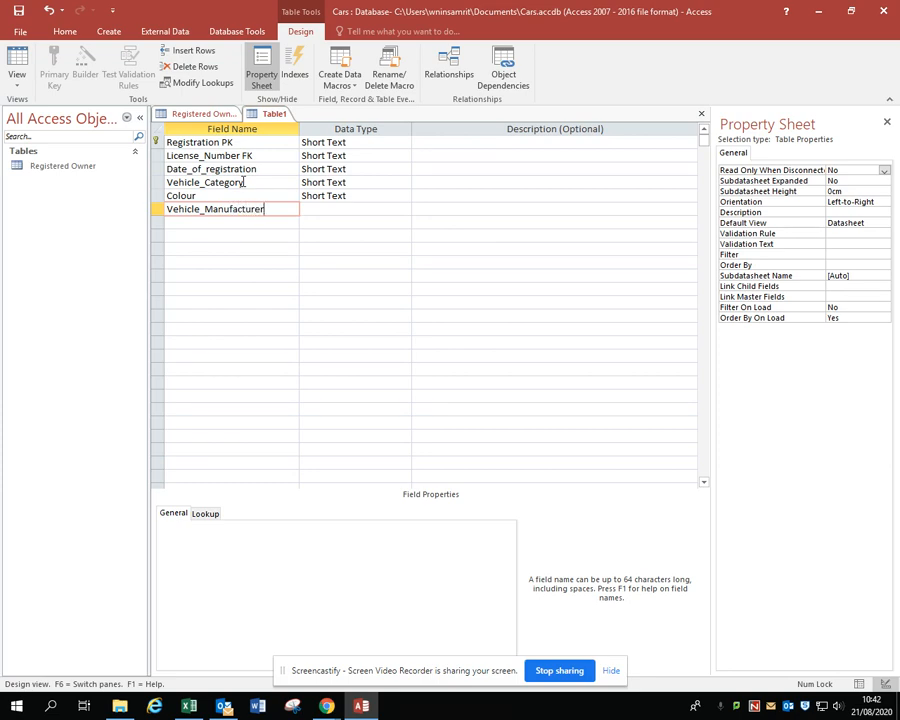
Add a Vehicle_Model field below Vehicle_Manufacturer, with the Short Text data type
key(Down)
text(N)
key(BackSpace)
text(Vehi)
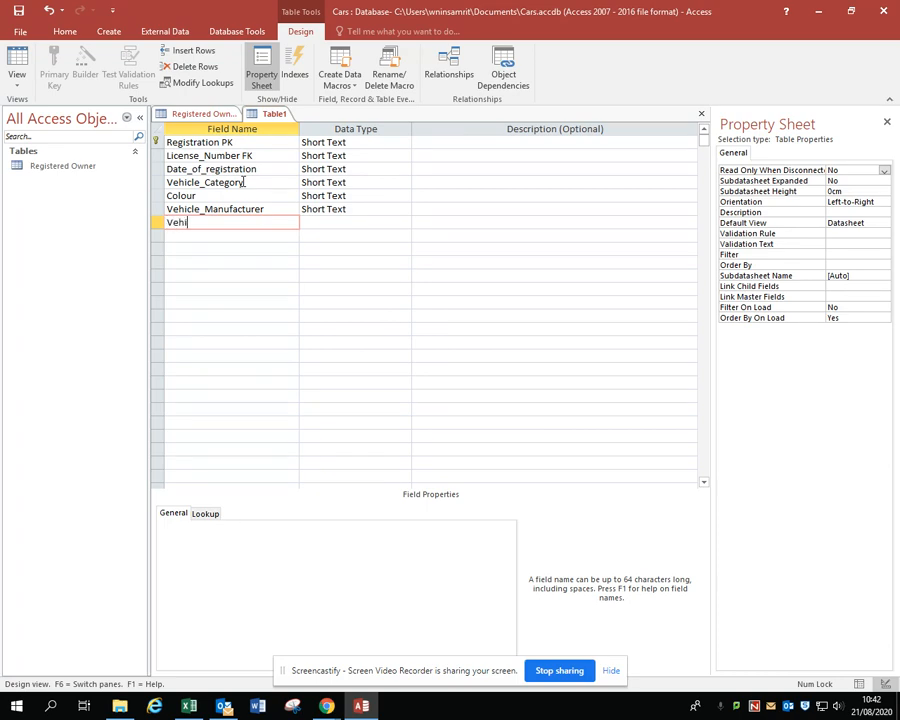
text(cle_Model)
click(370, 220)
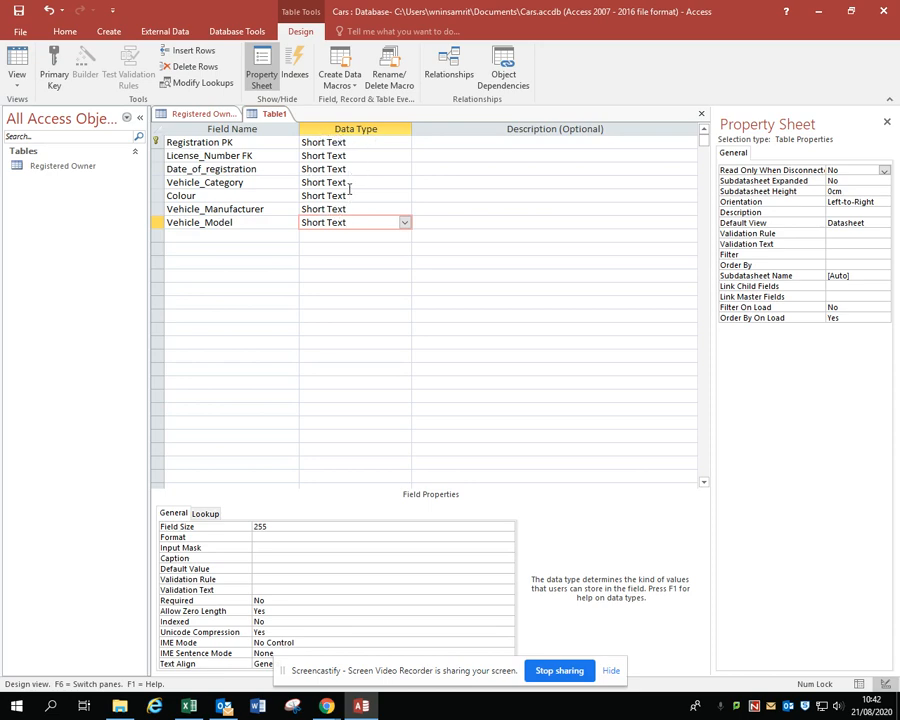
Set the Registration PK field's size to 7
click(366, 145)
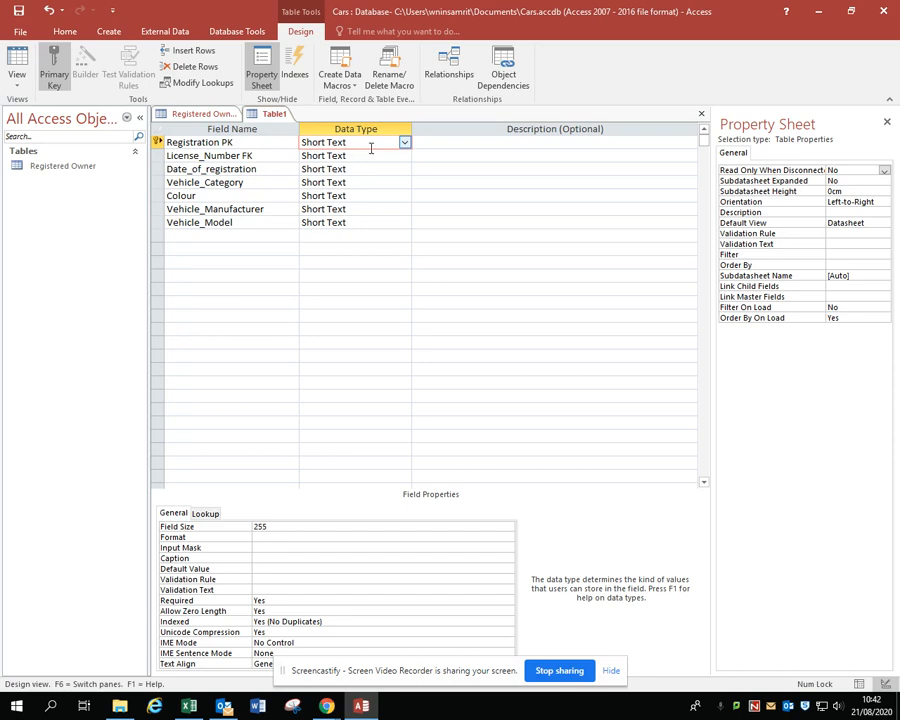
click(249, 530)
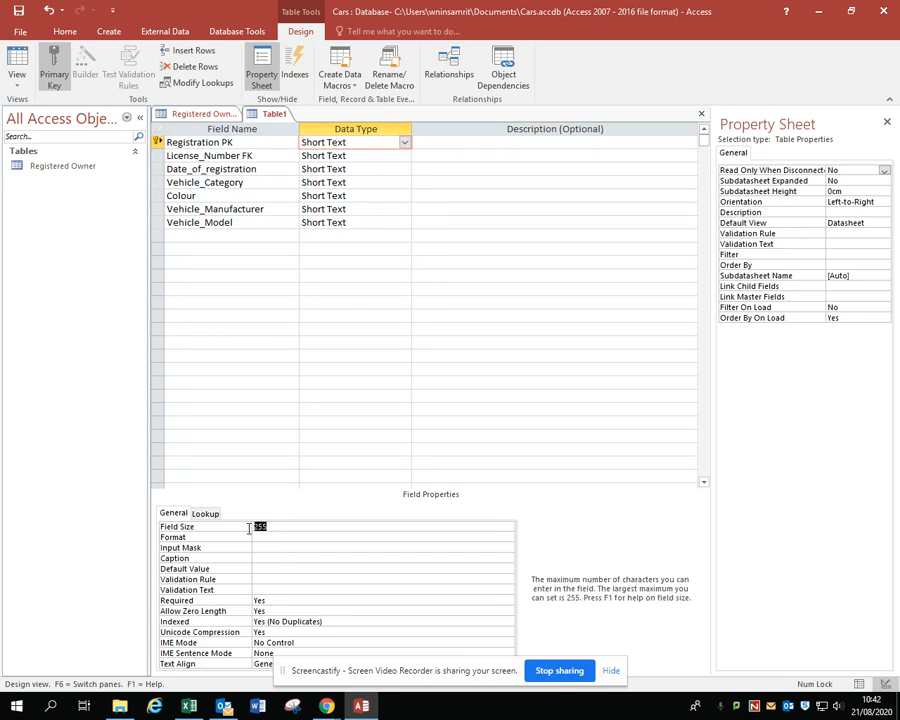
text(7)
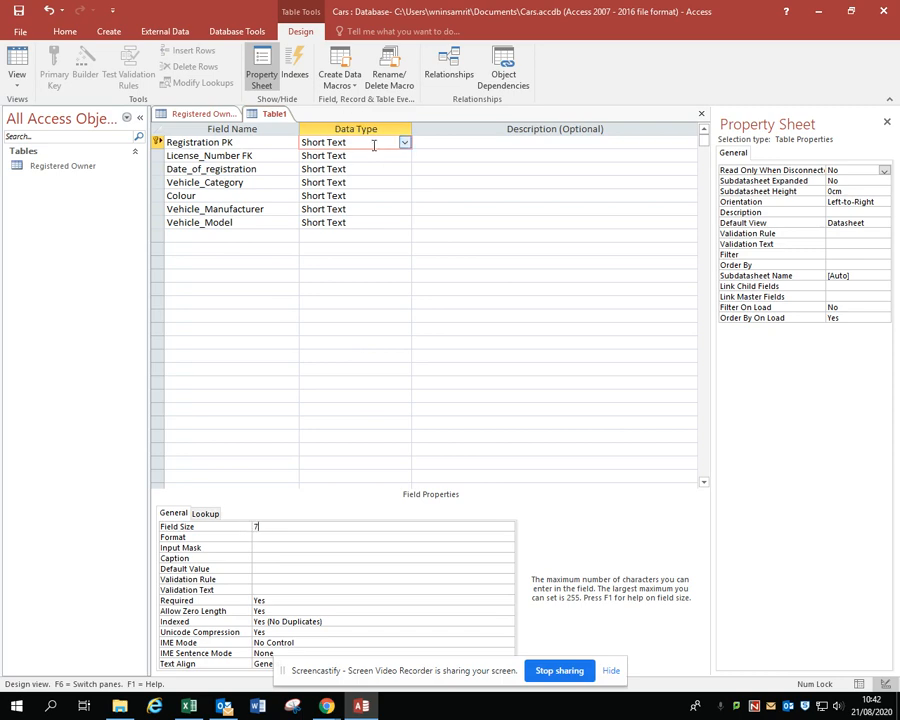
Check the License Number PK field's size in the Registered Owner table and set the License_Number FK field size to 15
click(374, 156)
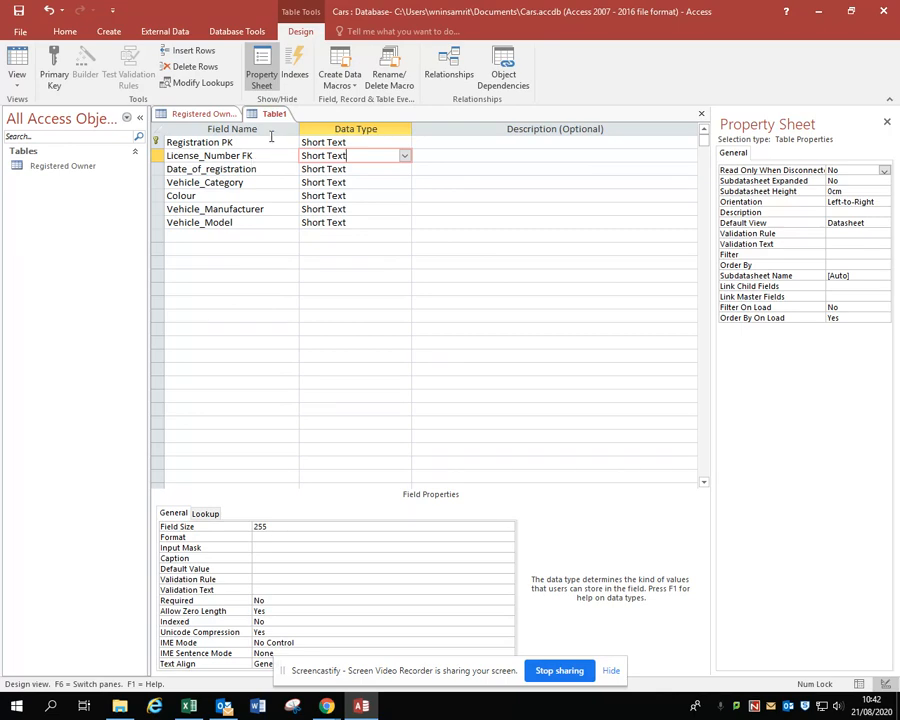
click(210, 118)
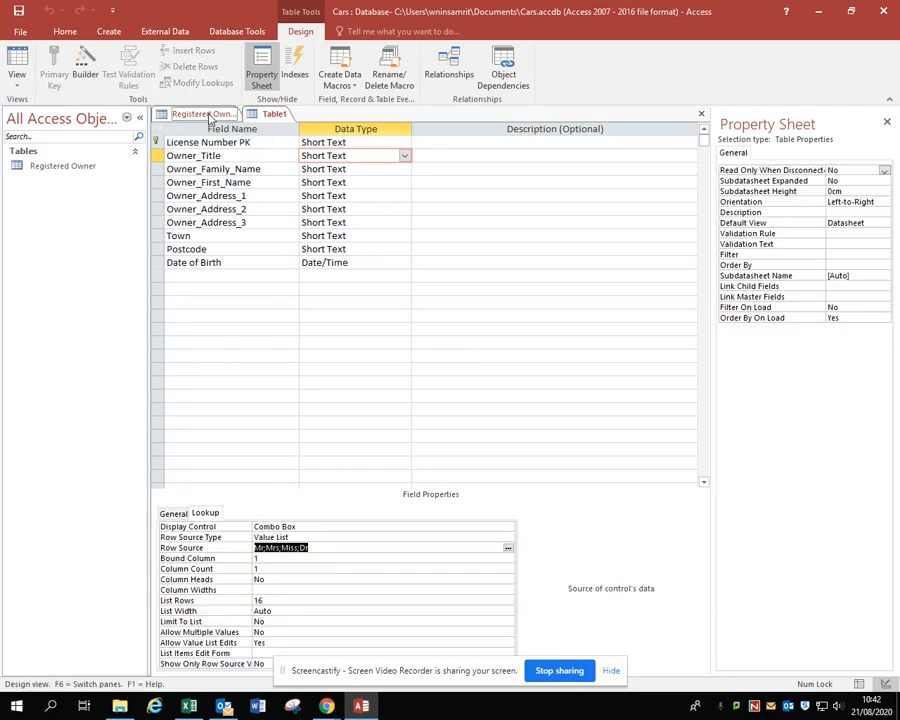
click(325, 142)
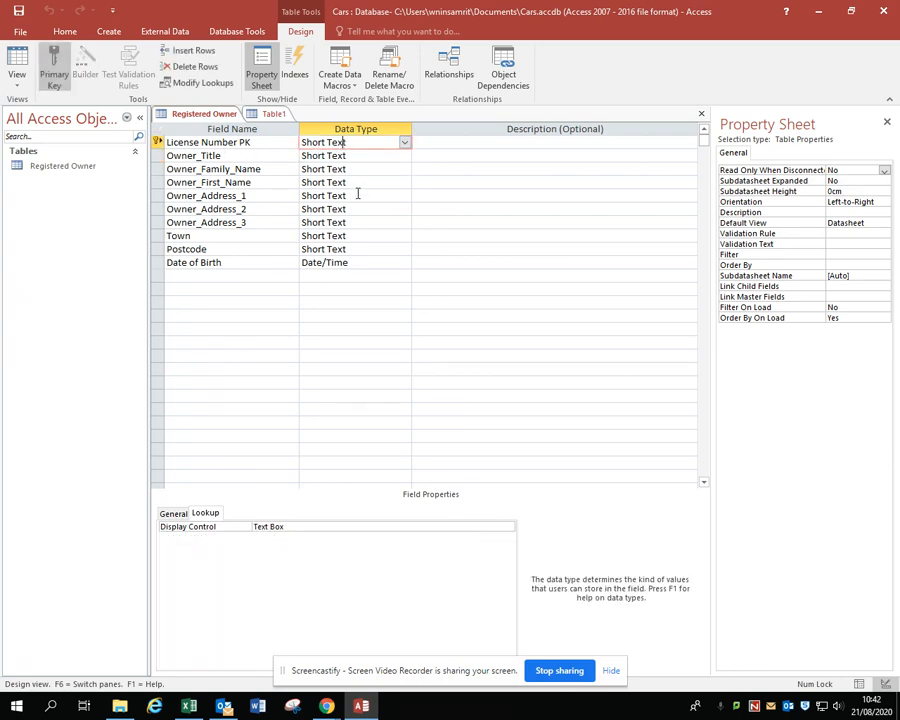
click(173, 513)
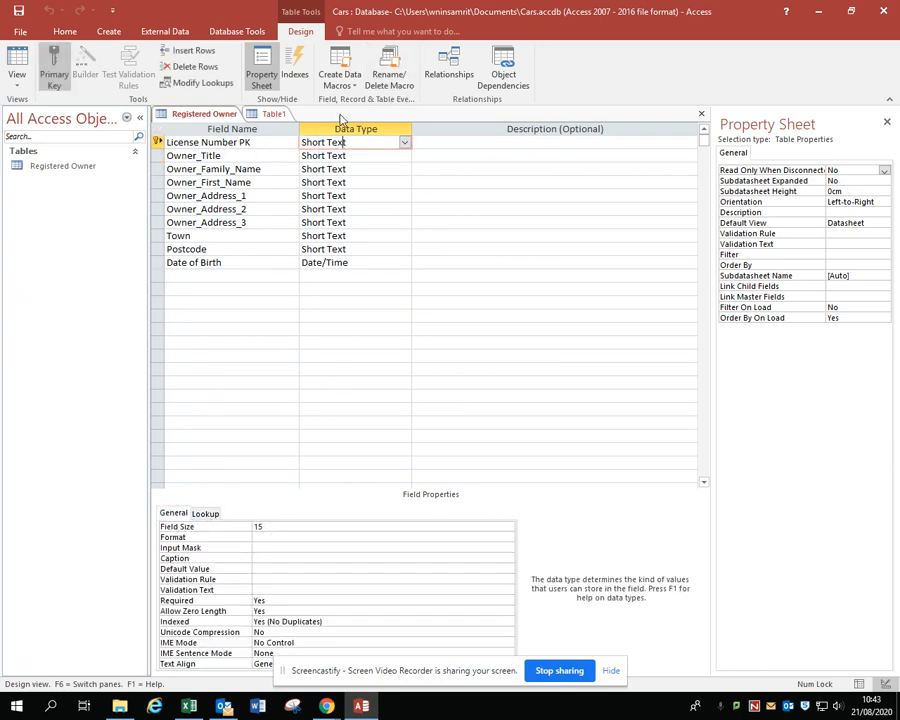
click(268, 114)
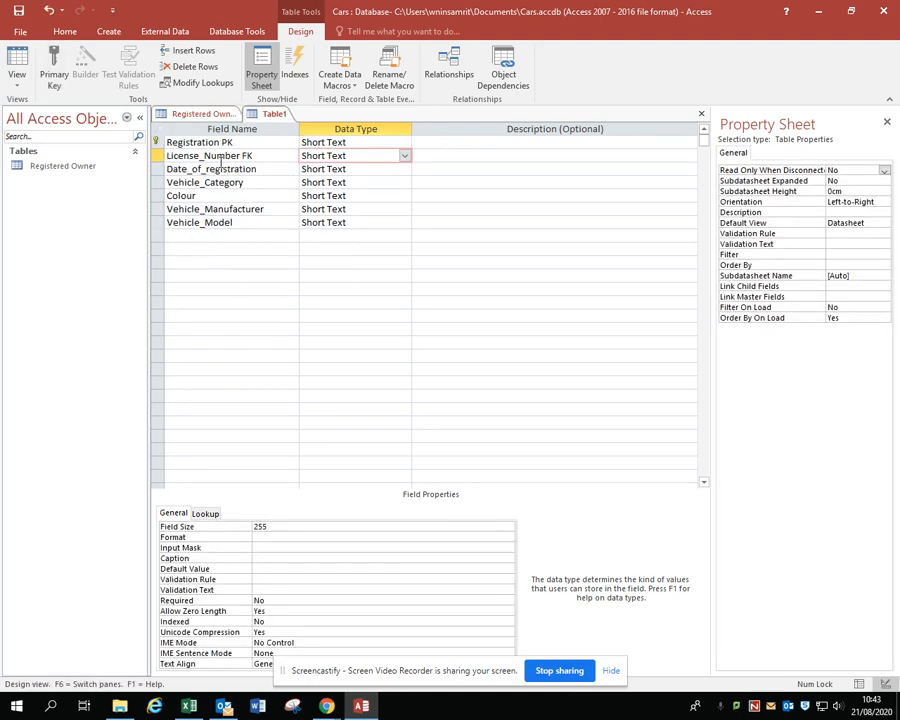
click(277, 526)
double_click(277, 526)
text(15)
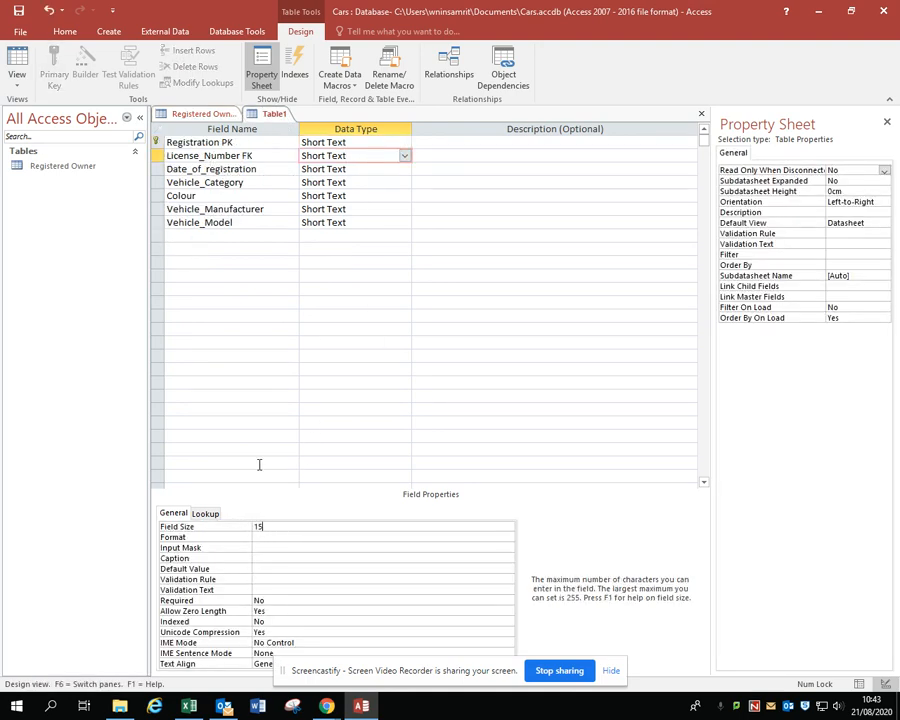
Change the Date_of_registration field to the Date/Time data type with the Short Date format
click(360, 168)
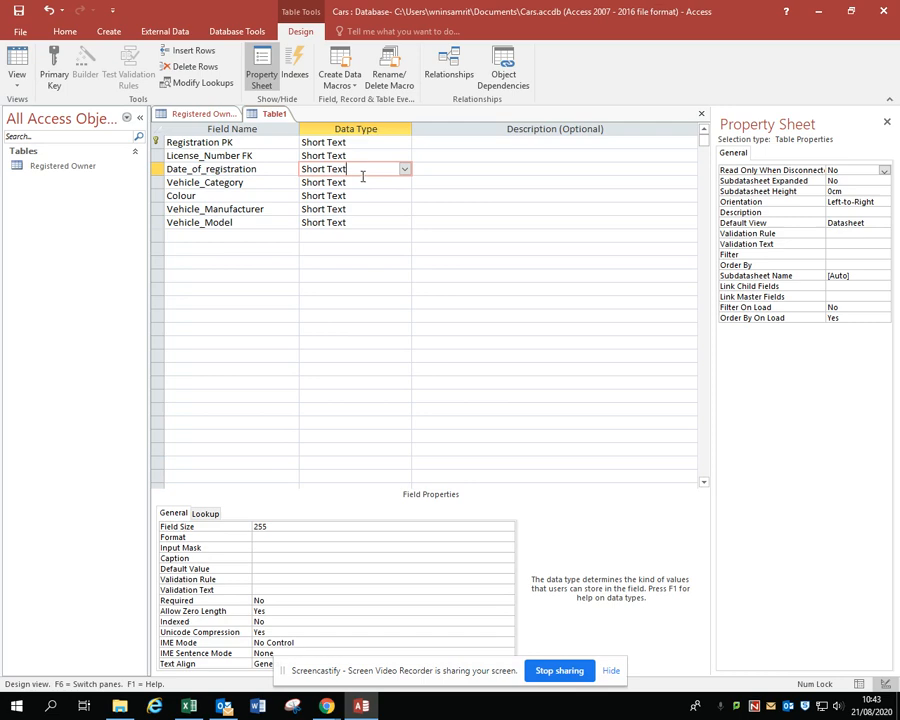
click(404, 170)
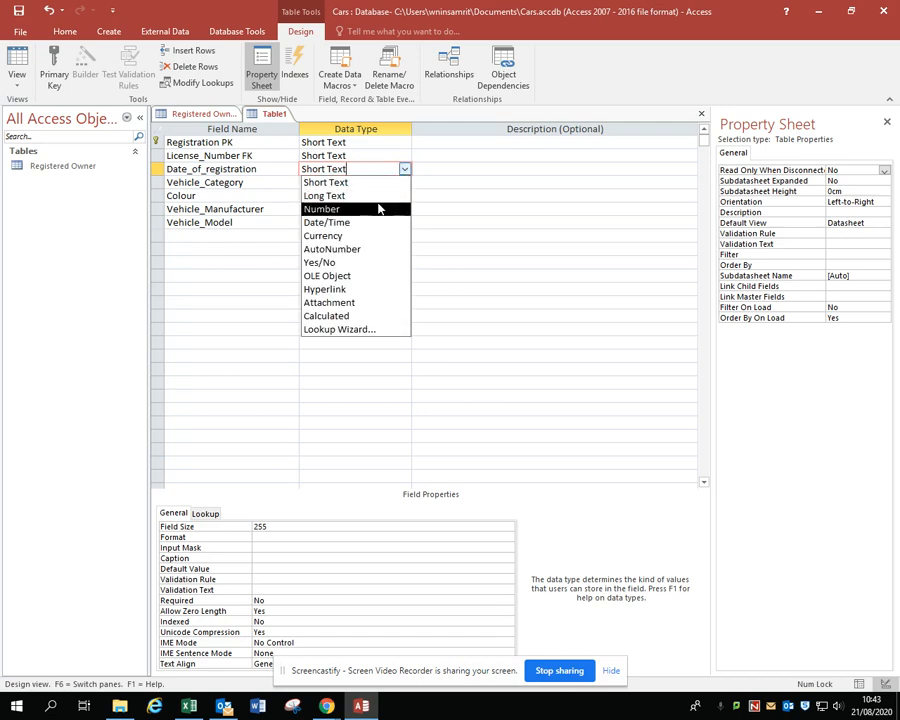
click(372, 222)
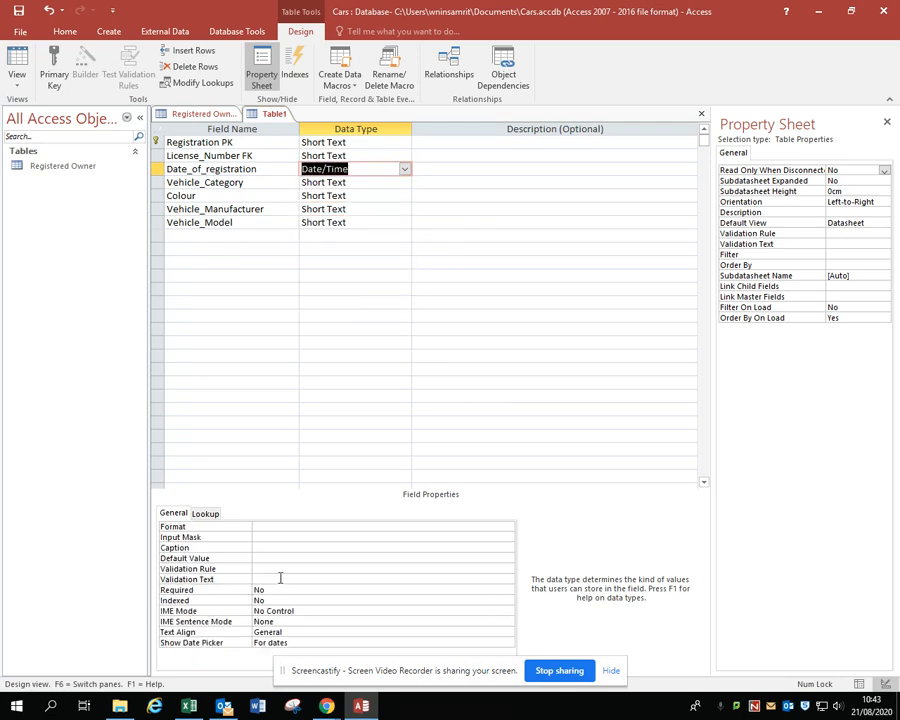
click(286, 527)
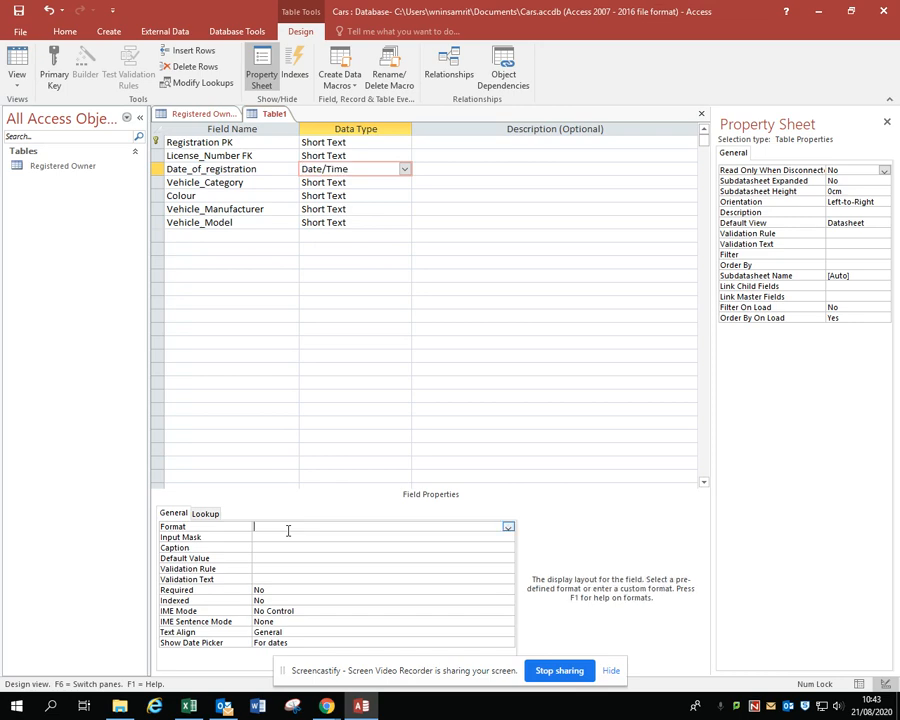
click(507, 527)
click(353, 567)
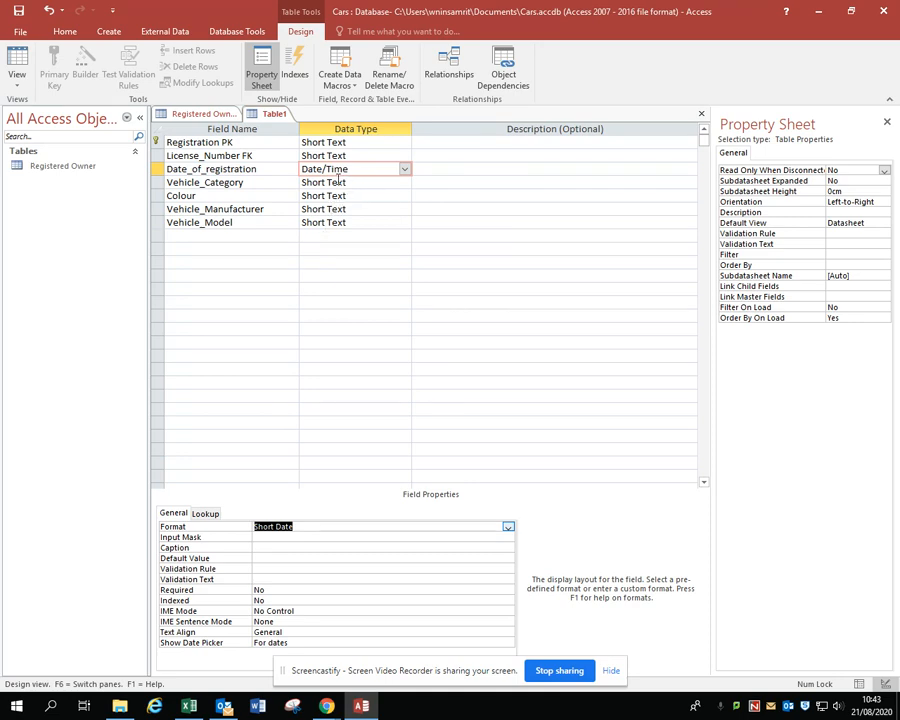
Save the new table as Vehicle and close all open tables
right_click(276, 118)
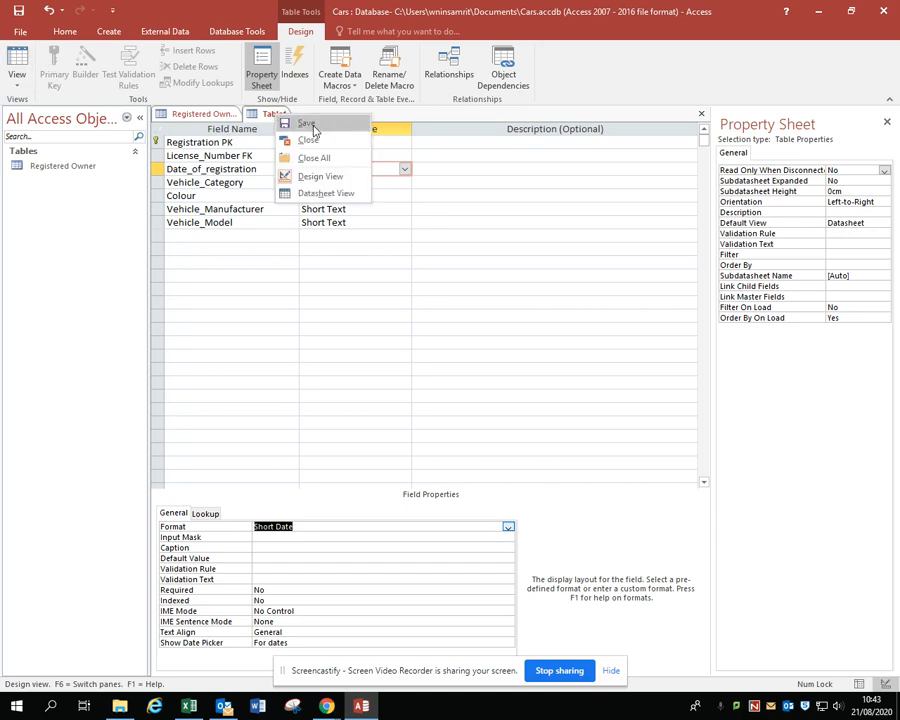
click(309, 124)
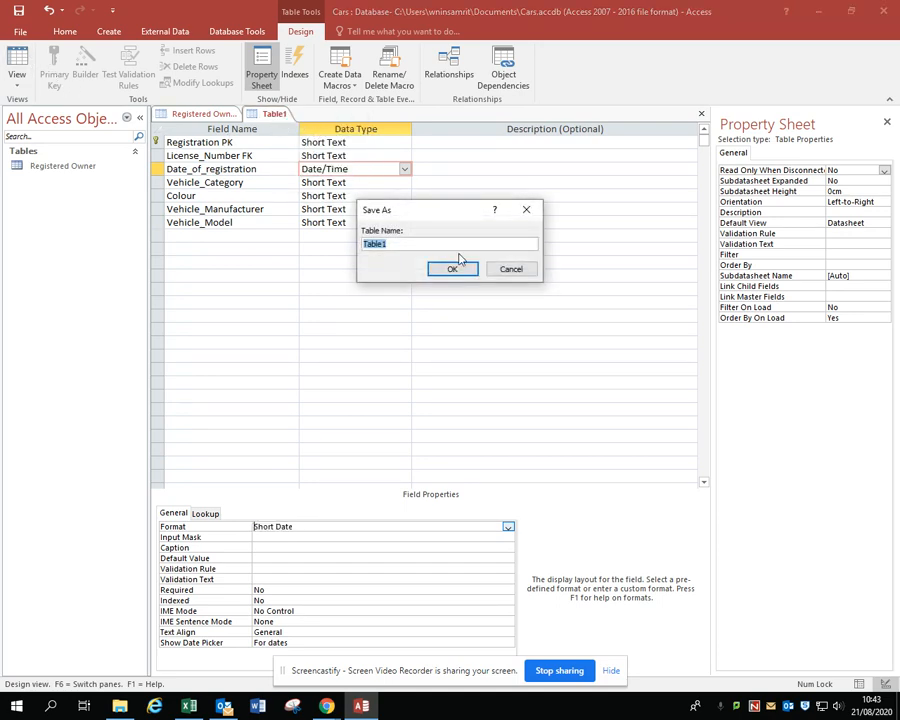
text(Vehicle)
click(447, 270)
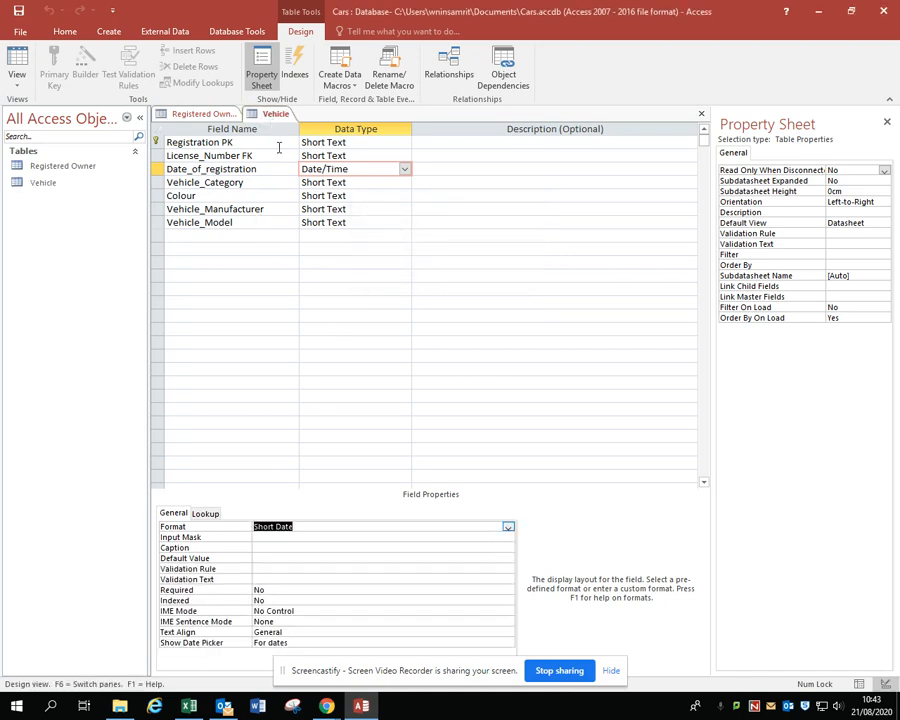
right_click(274, 120)
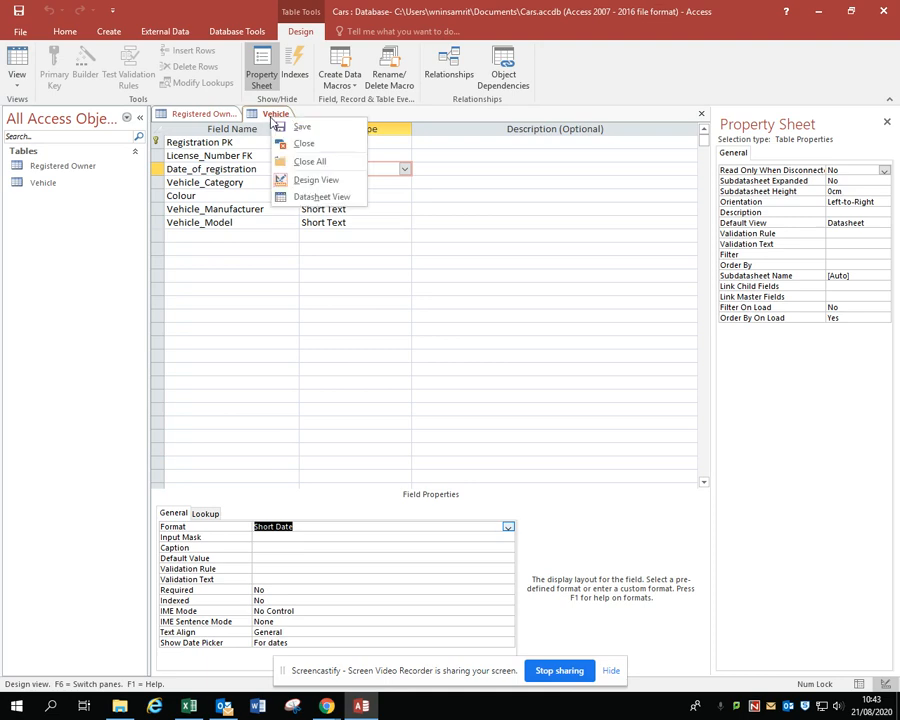
click(324, 163)
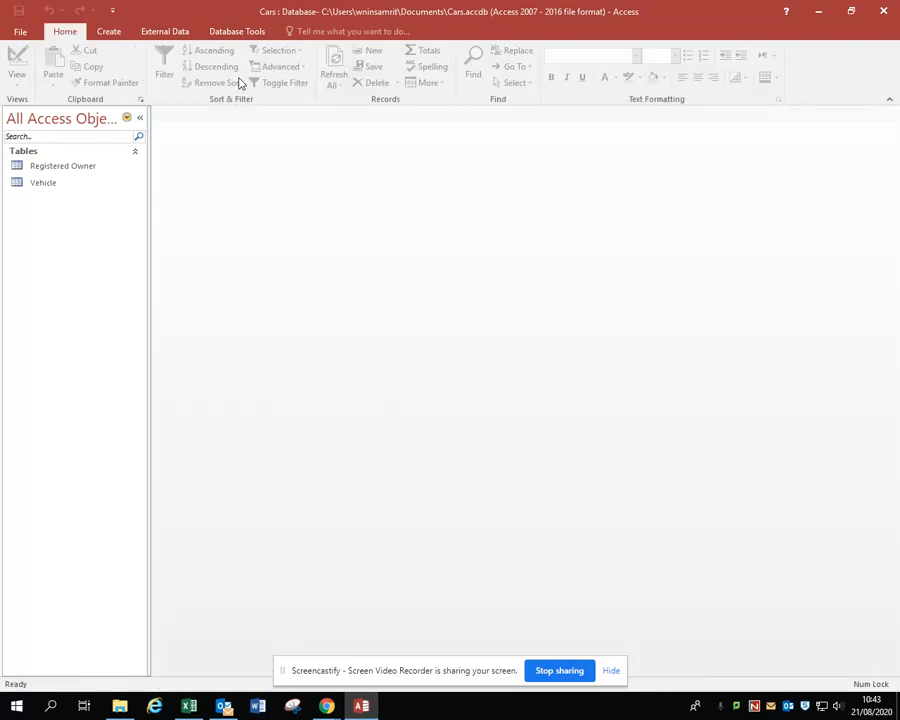
Add the Registered Owner and Vehicle tables to the Relationships layout, lengthening Registered Owner to show all its fields and spacing Vehicle farther from it
click(236, 33)
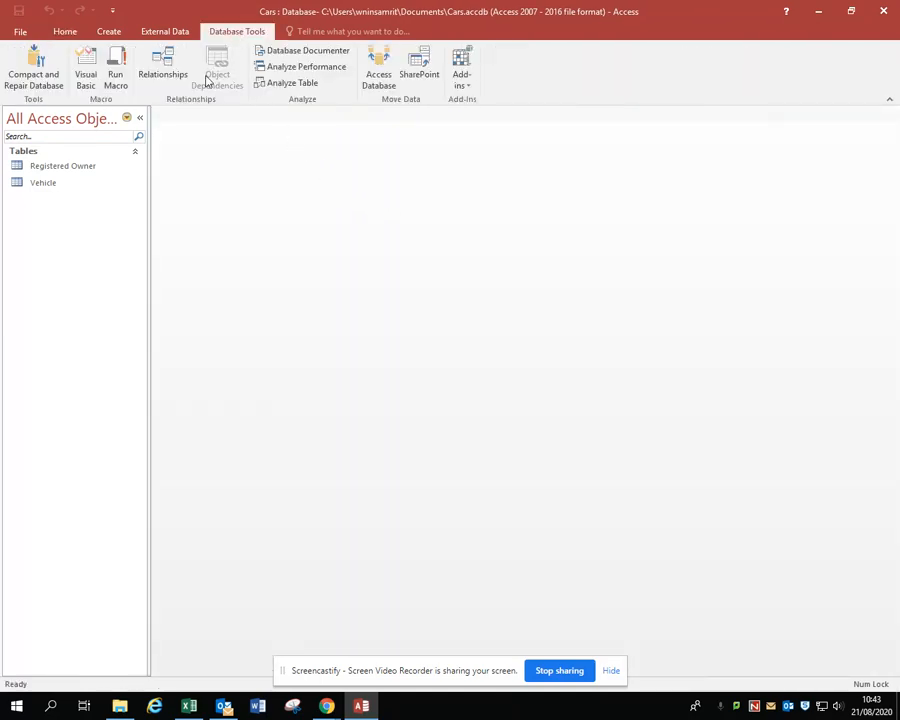
click(175, 72)
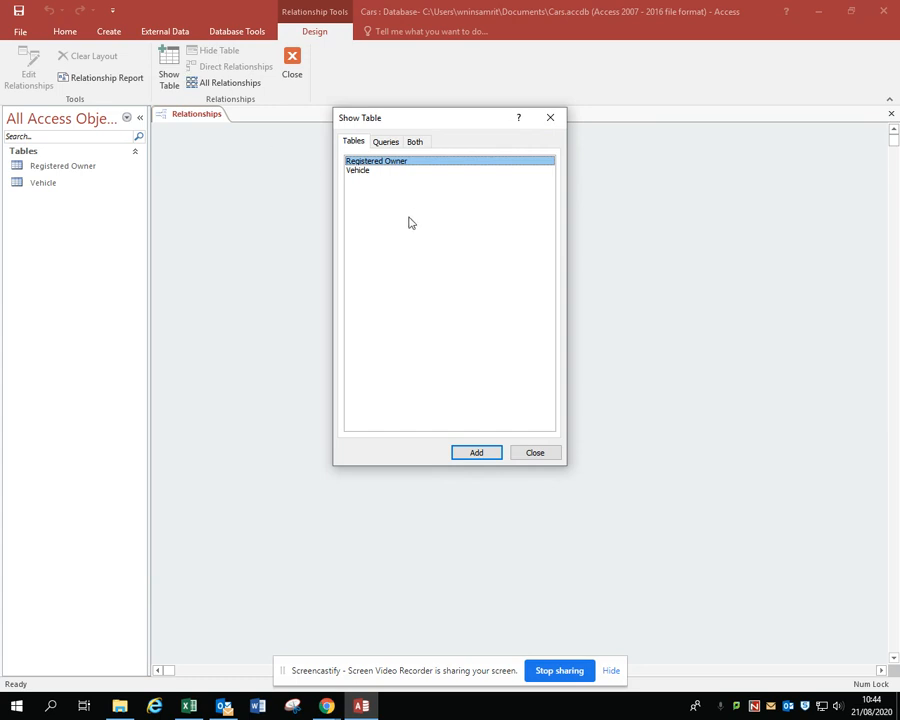
shift+click(376, 172)
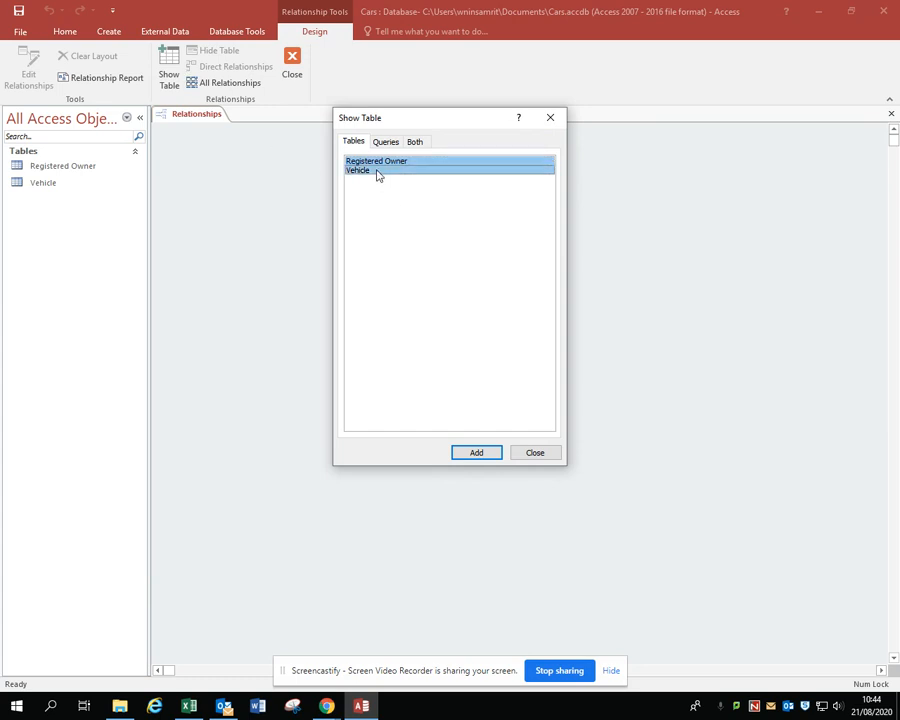
click(476, 452)
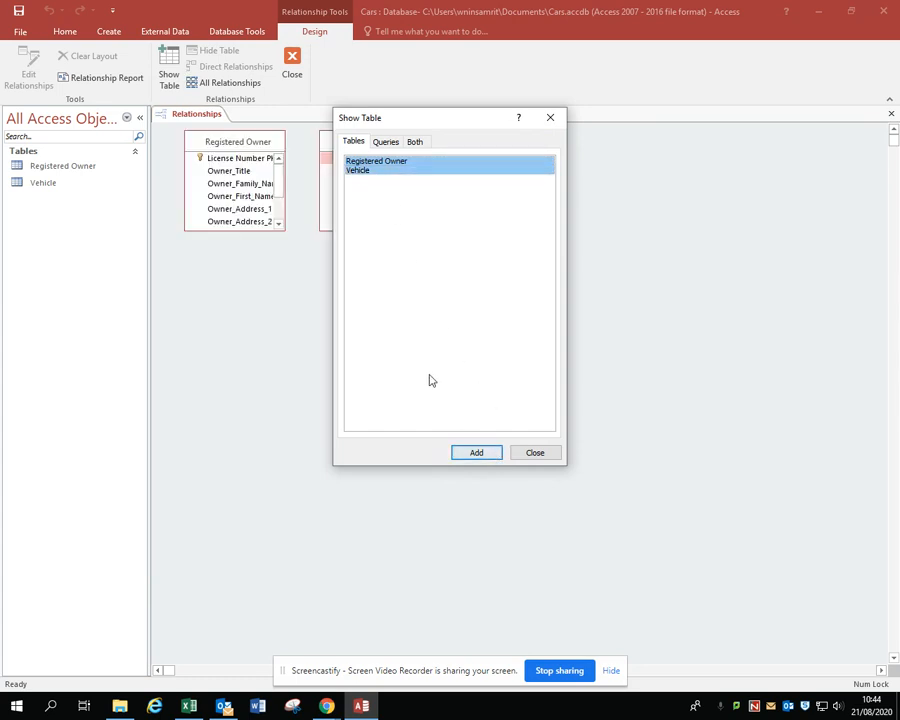
click(535, 452)
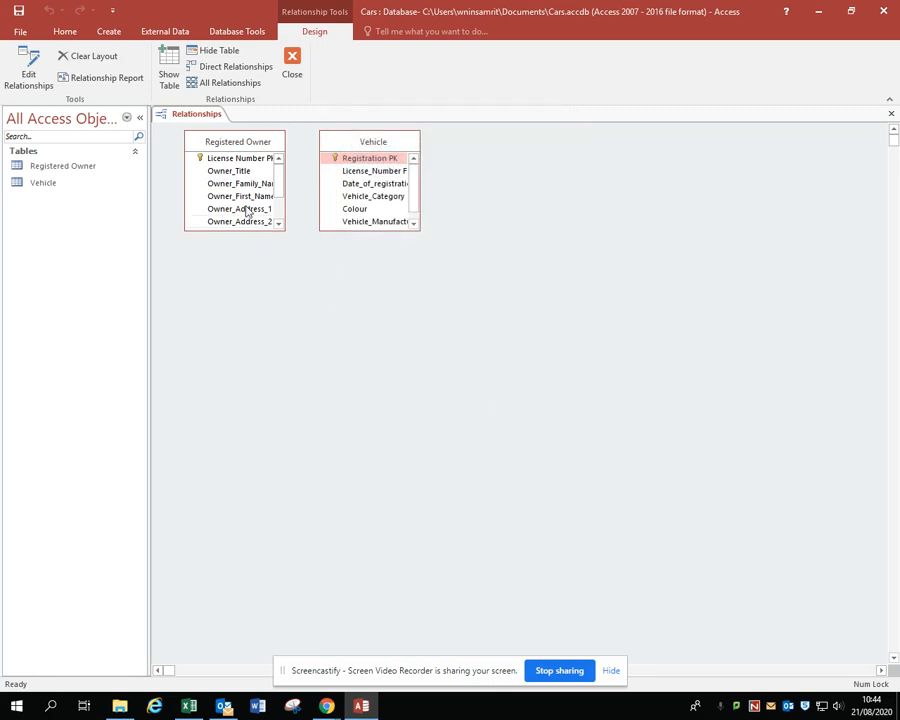
drag(245, 229, 245, 312)
drag(380, 147, 441, 148)
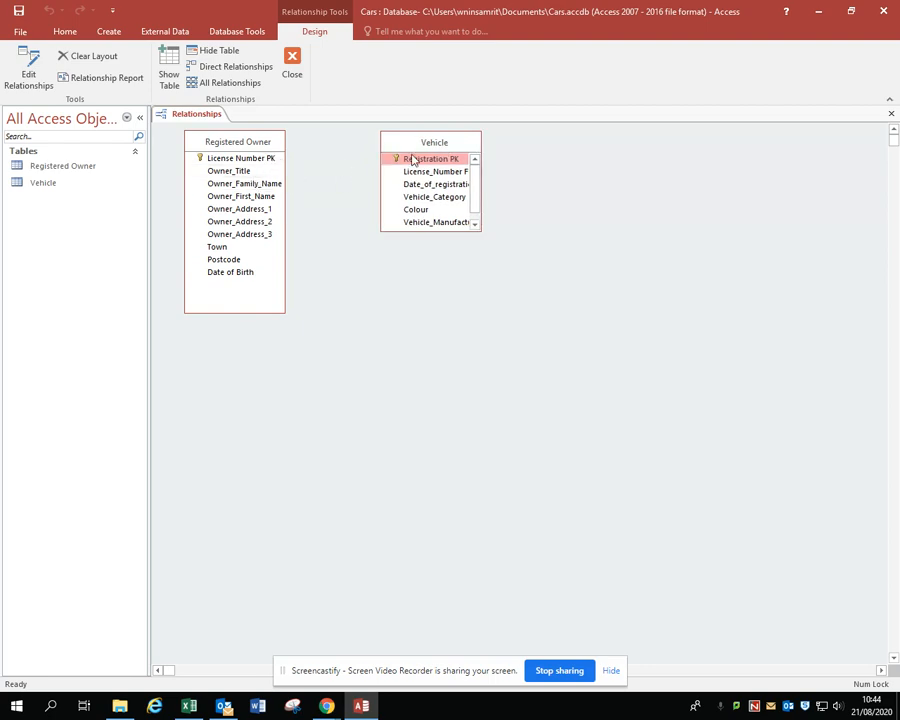
Check the CarsDataDictionary entity diagram in Chrome and relate License Number PK to Vehicle's License_Number FK in Access, enforcing referential integrity and cascading updates
click(326, 706)
click(263, 627)
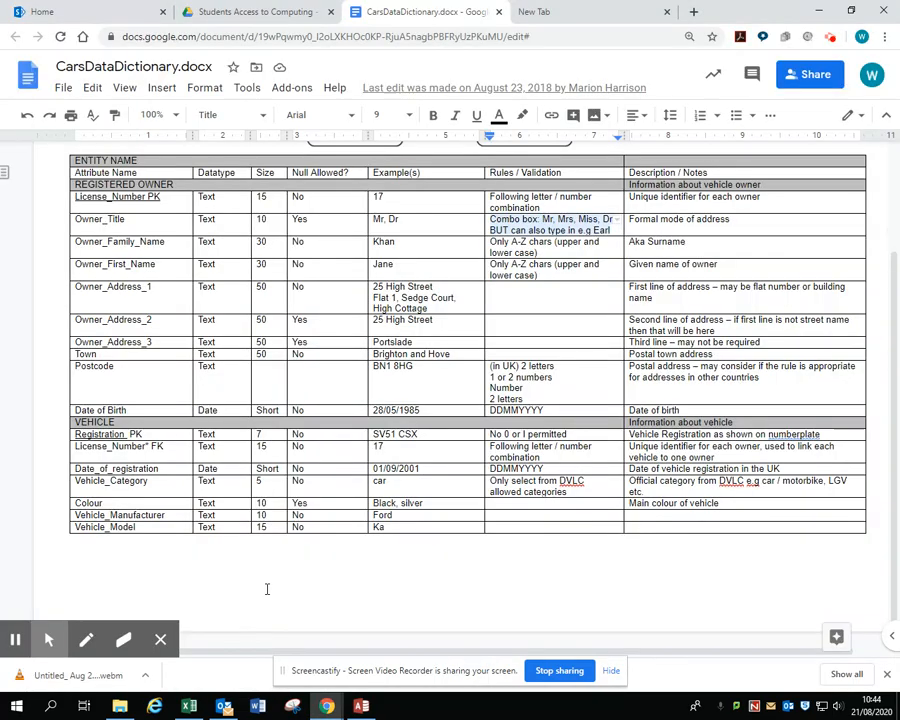
scroll(453, 304, up, 2)
scroll(453, 304, up, 1)
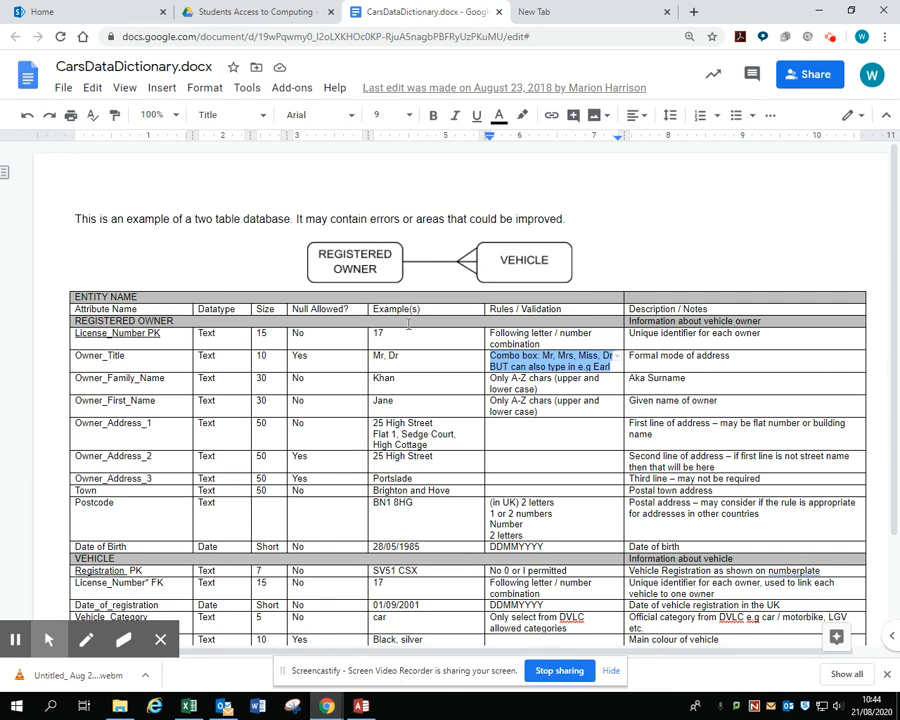
click(361, 706)
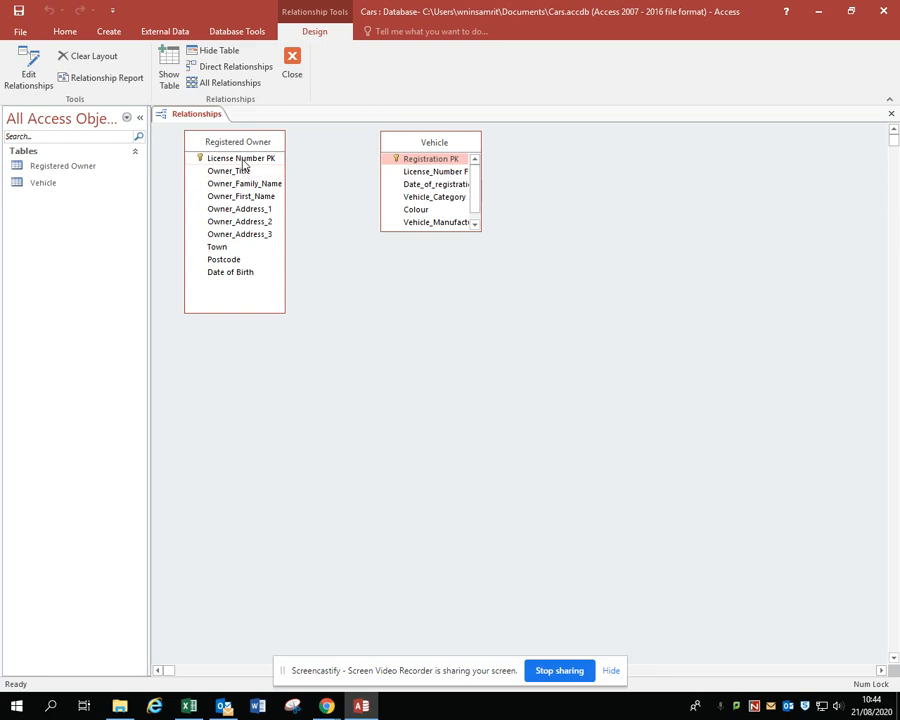
drag(243, 162, 427, 181)
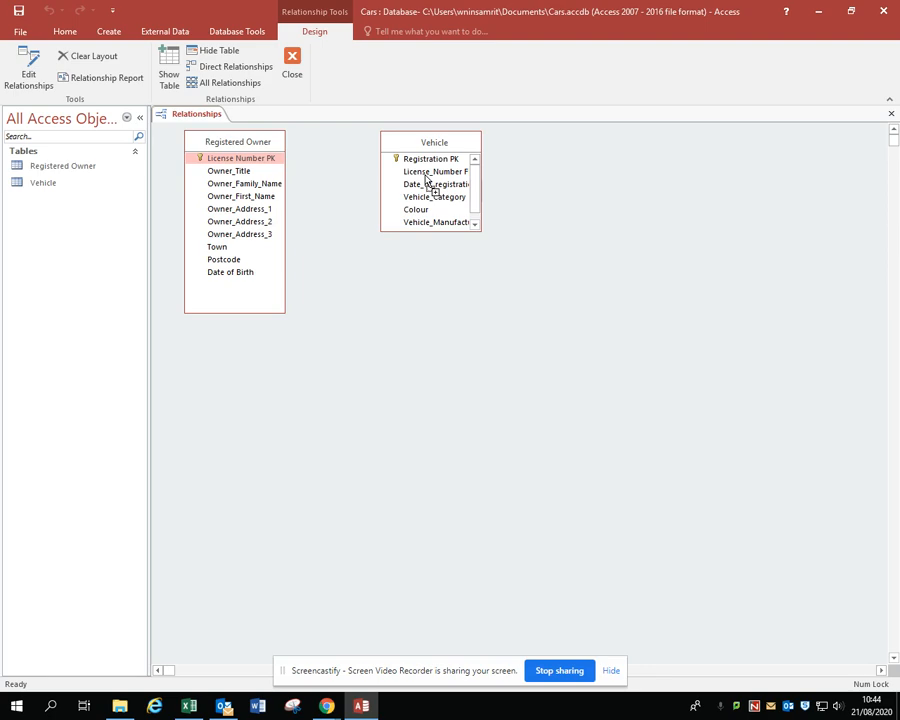
drag(426, 177, 425, 177)
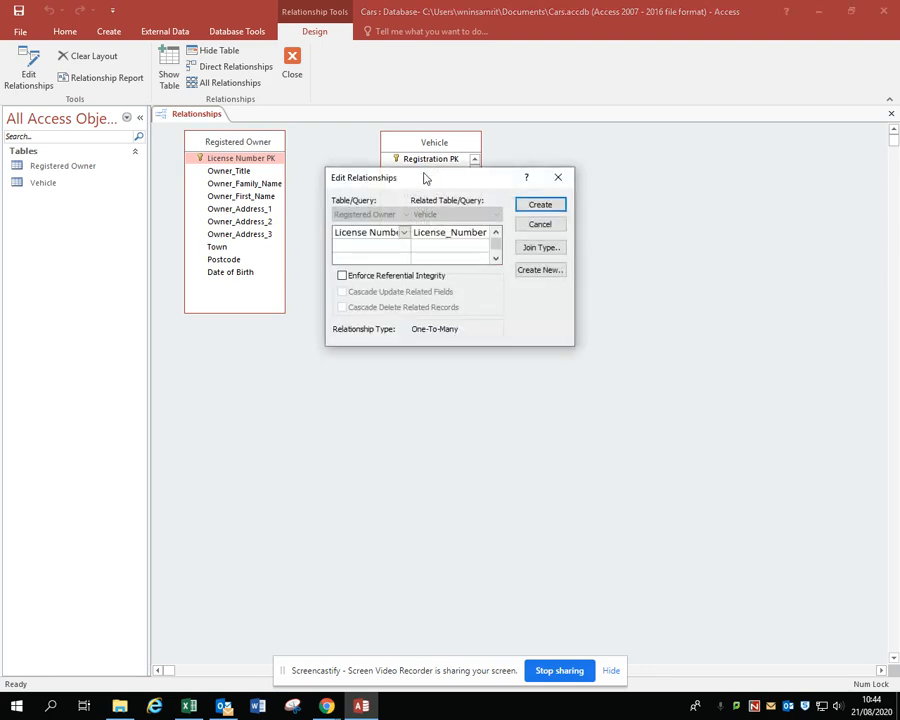
click(342, 276)
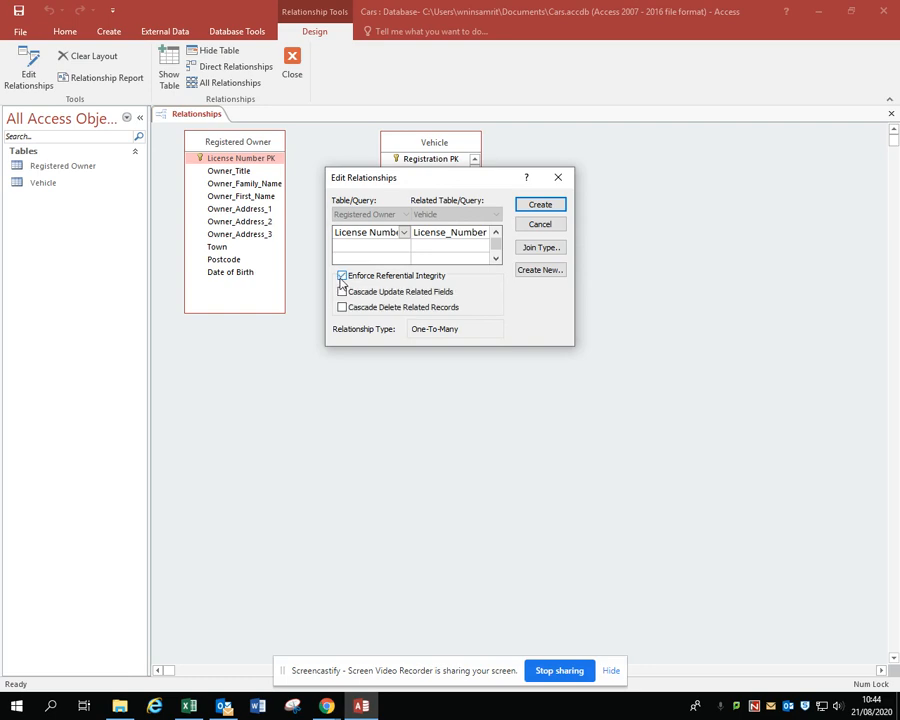
click(342, 292)
click(540, 205)
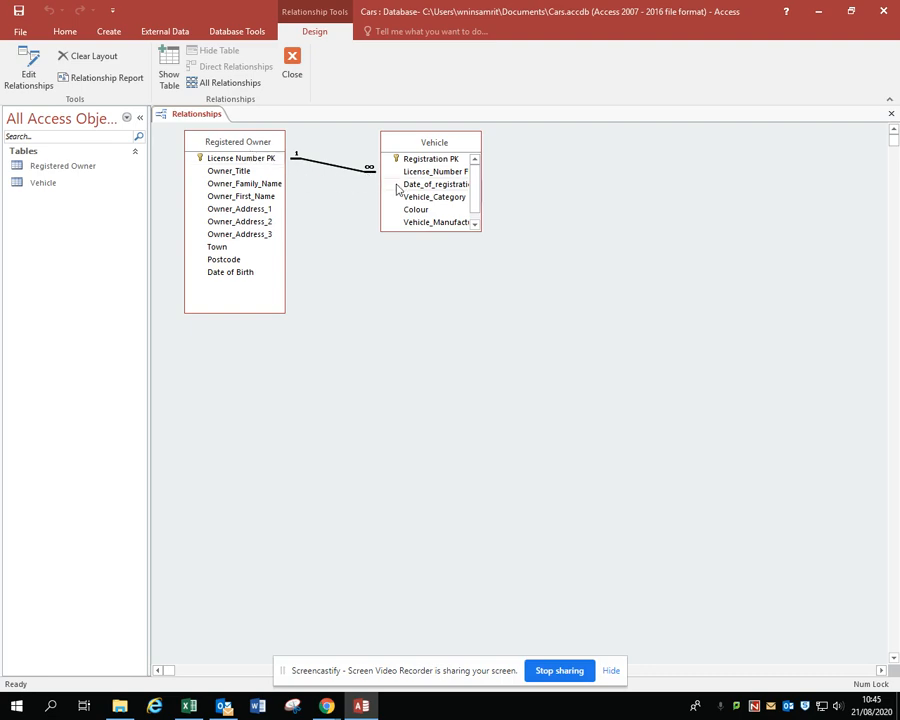
Close the Relationships layout with its changes saved and open the Registered Owner table in Datasheet view
click(292, 64)
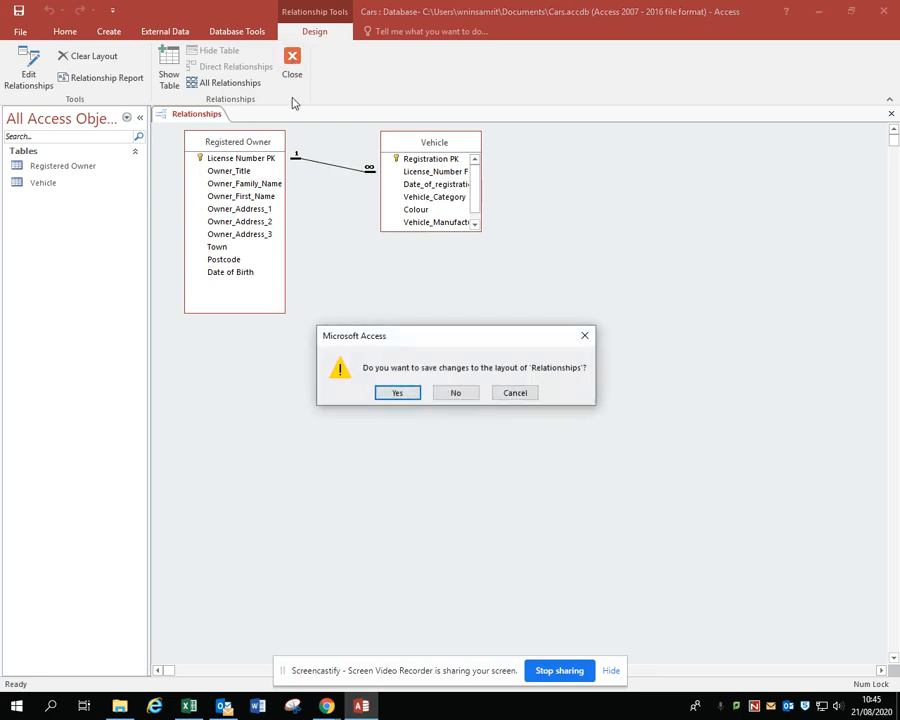
click(403, 397)
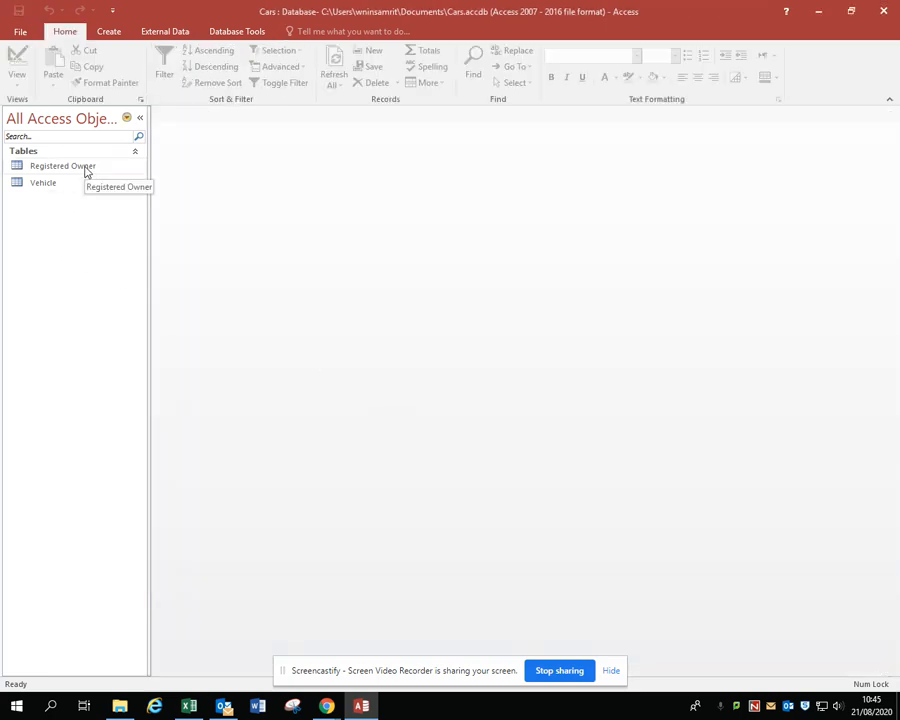
double_click(85, 172)
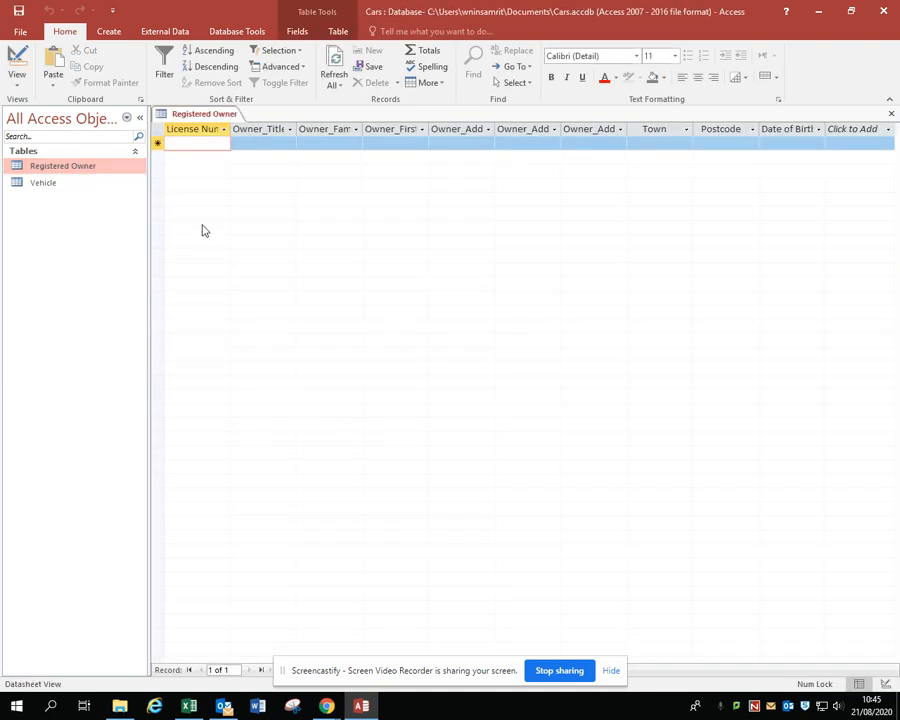